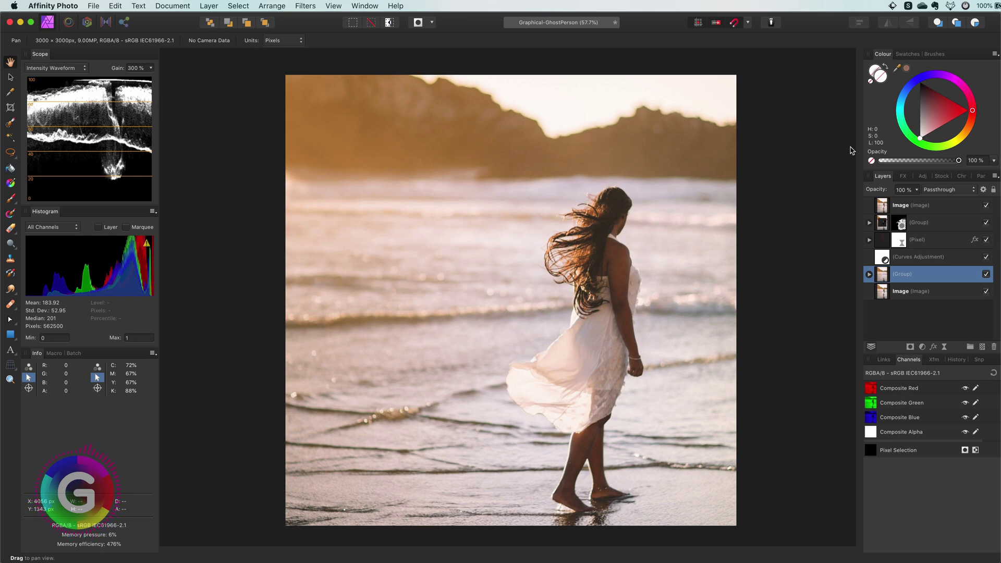
Hide and re-show the top photo layer to preview the finished ghost effect
click(930, 206)
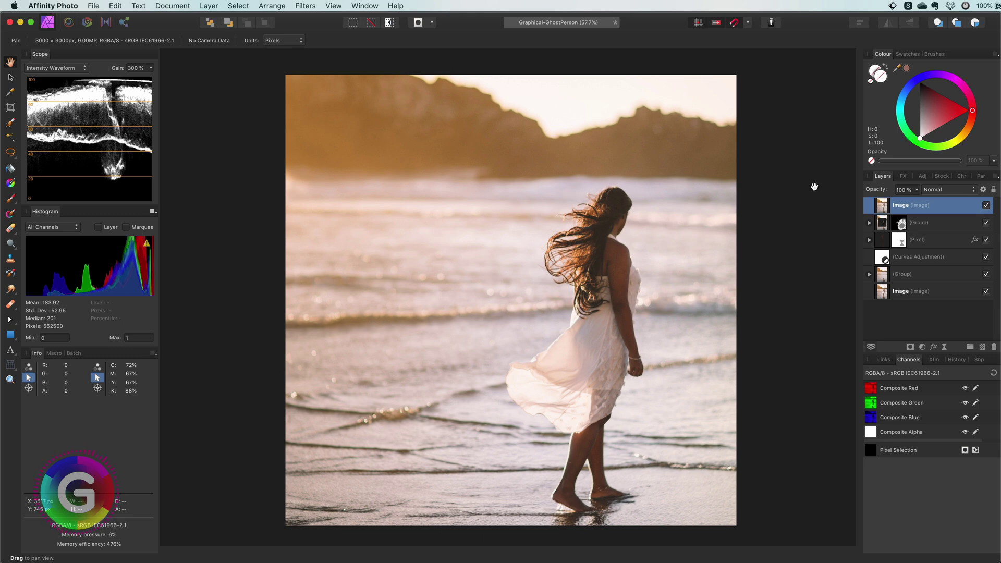
click(986, 207)
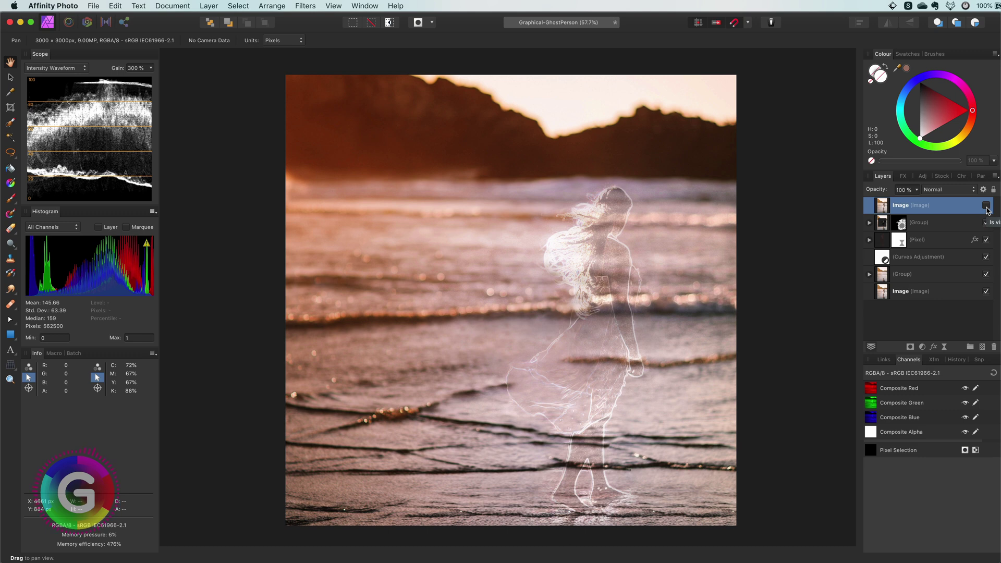
click(987, 206)
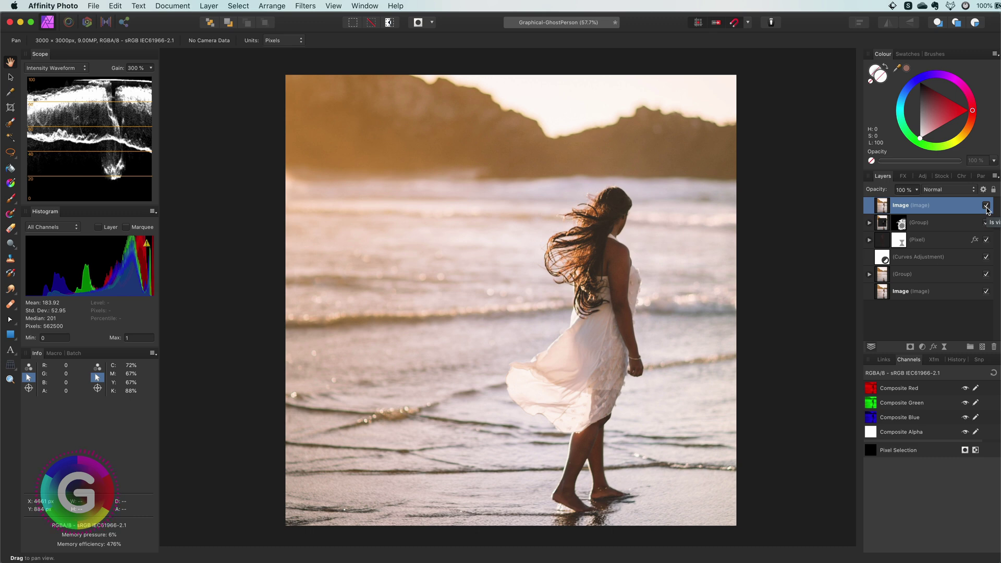
Delete the group and lower effect layers, duplicate the beach photo, and pick the Inpainting Brush
click(955, 223)
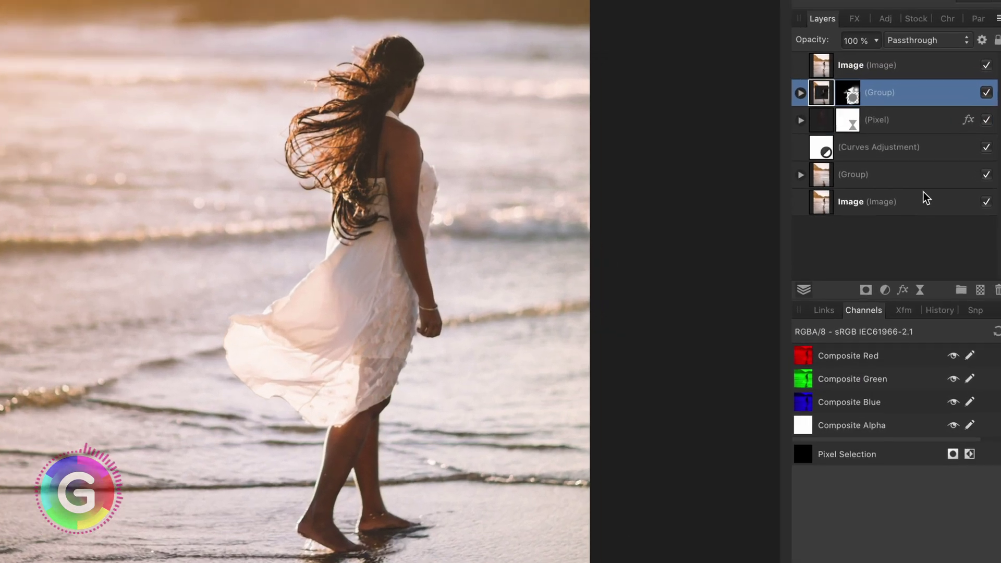
shift+click(947, 291)
key(Delete)
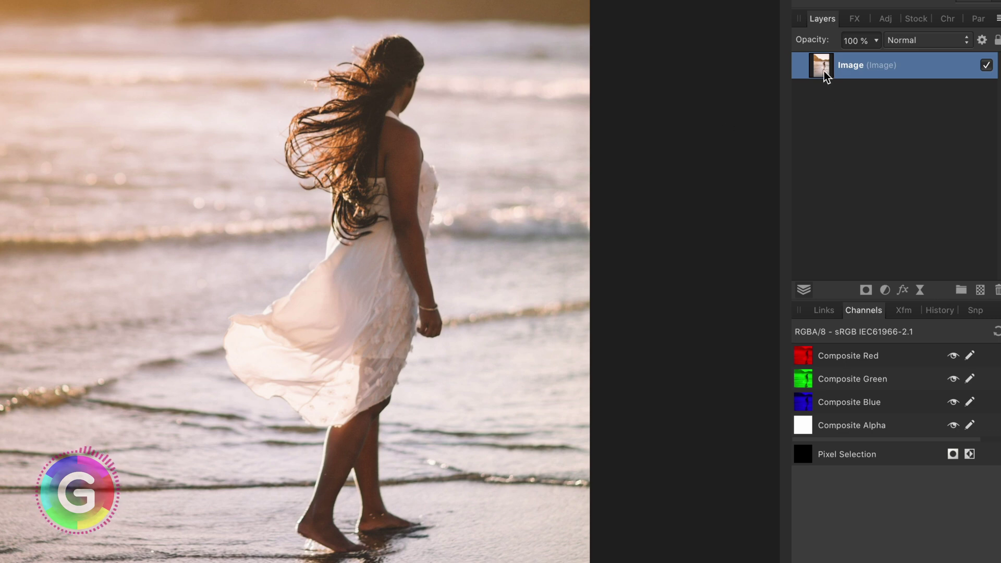
key(super+j)
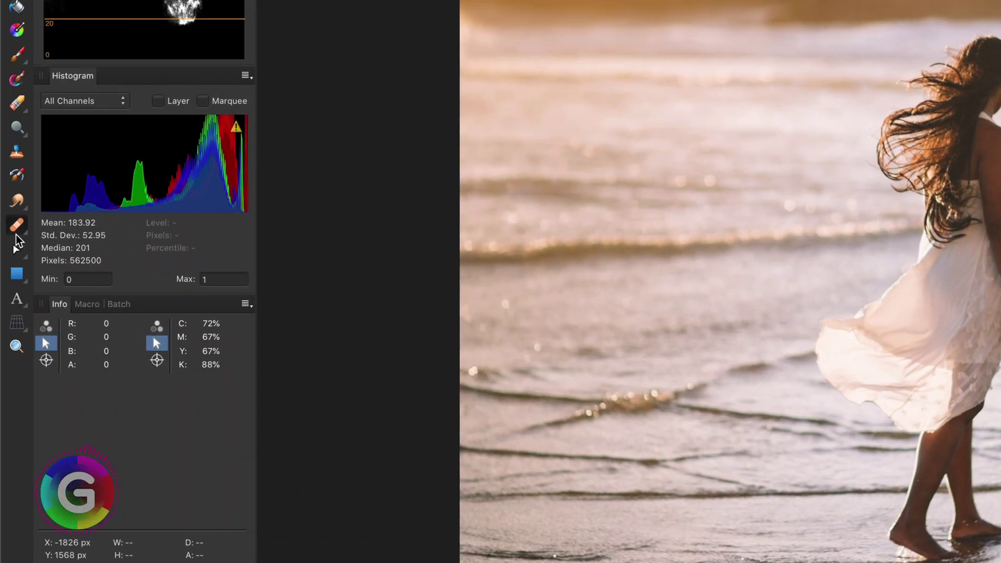
click(16, 228)
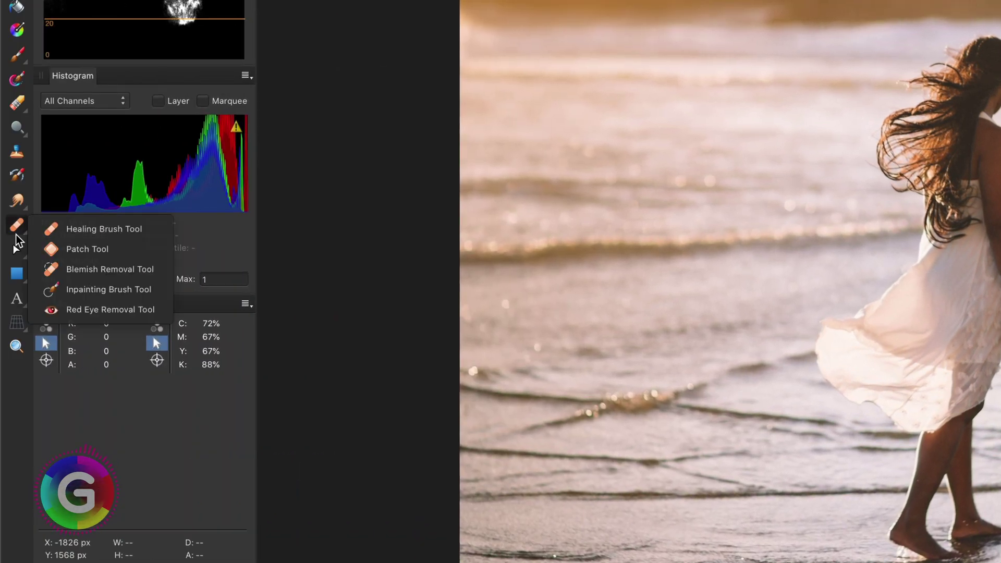
click(69, 288)
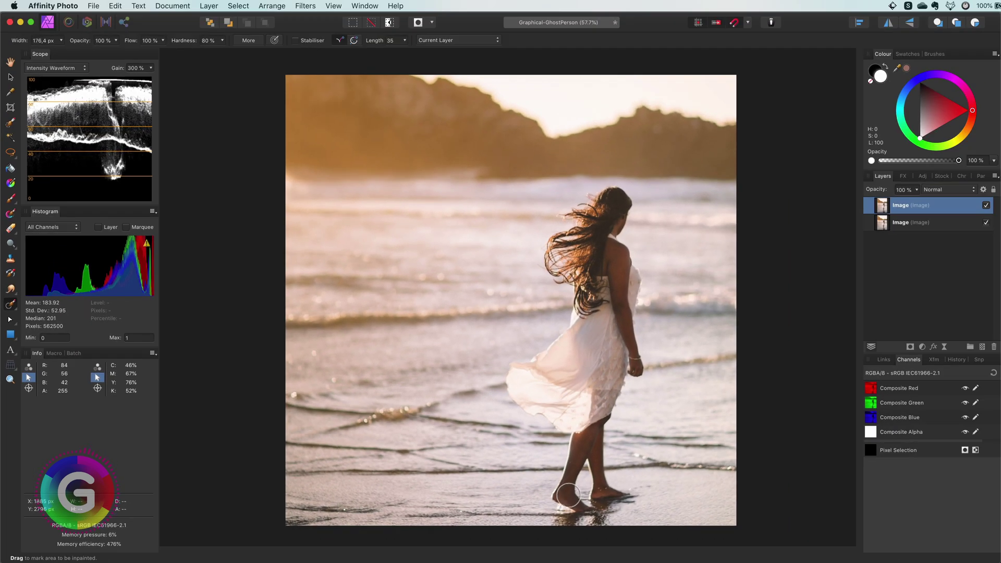
Inpaint the woman out of the top copy with one stroke from her feet to her head
mouse_move(568, 494)
mouse_down()
mouse_move(580, 432)
mouse_move(543, 364)
mouse_move(558, 272)
mouse_move(580, 220)
mouse_move(613, 198)
mouse_move(626, 374)
mouse_move(593, 465)
mouse_move(626, 498)
mouse_move(579, 466)
mouse_move(597, 369)
mouse_move(578, 360)
mouse_move(581, 307)
mouse_move(571, 411)
mouse_move(605, 279)
mouse_move(584, 261)
mouse_move(612, 224)
mouse_move(609, 343)
mouse_move(624, 365)
mouse_up()
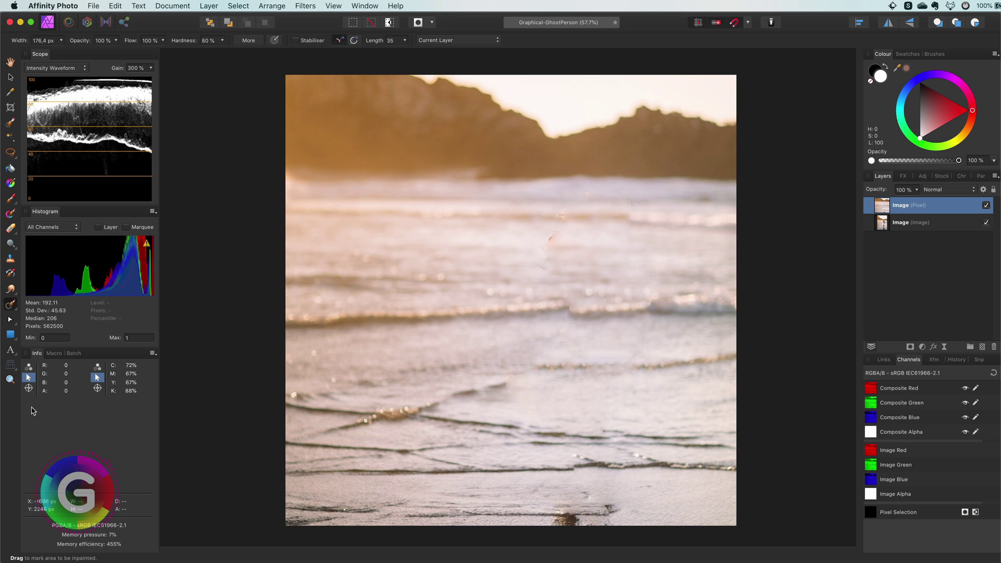
With the Healing Brush, heal smudges in the bottom-right sand and leftover marks in the waves
click(12, 305)
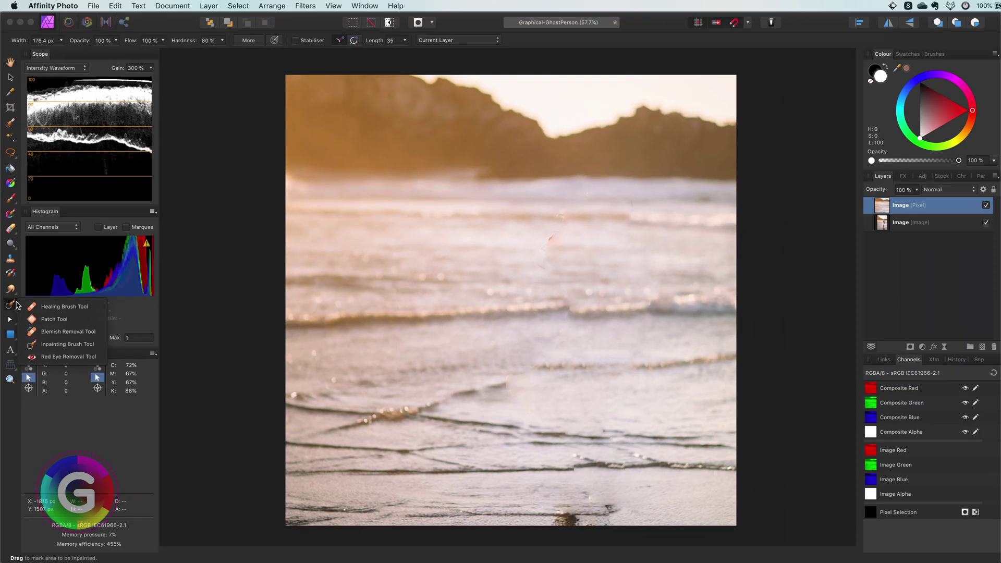
click(99, 269)
drag(713, 505, 730, 503)
drag(726, 496, 672, 496)
alt+click(531, 346)
drag(507, 386, 490, 399)
alt+click(484, 312)
drag(562, 312, 541, 312)
alt+click(417, 351)
drag(483, 364, 506, 365)
Compare with the original, heal another water patch, and undo the unwanted lower-wave stroke
click(986, 205)
click(985, 205)
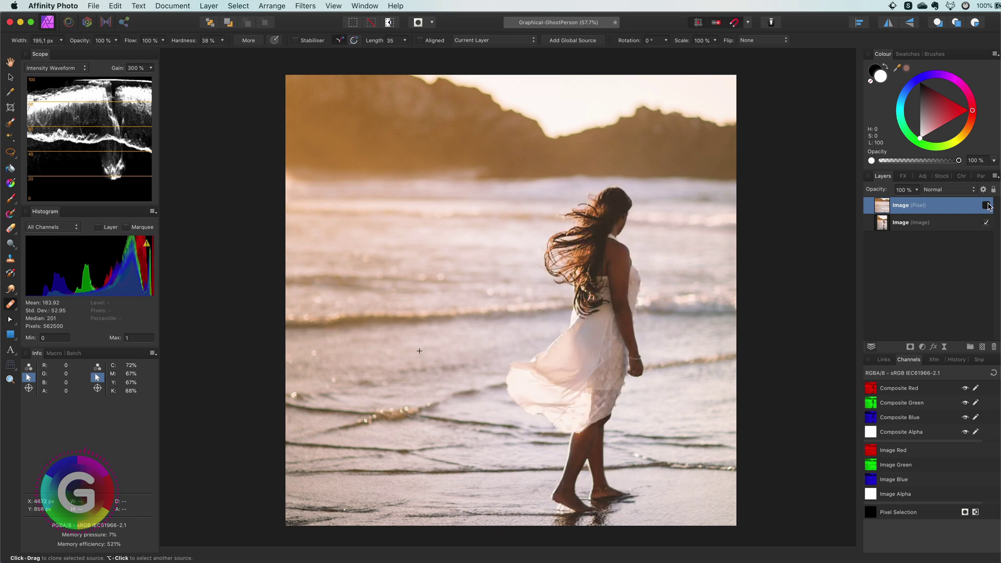
click(986, 205)
click(985, 205)
alt+click(626, 344)
drag(587, 353, 566, 354)
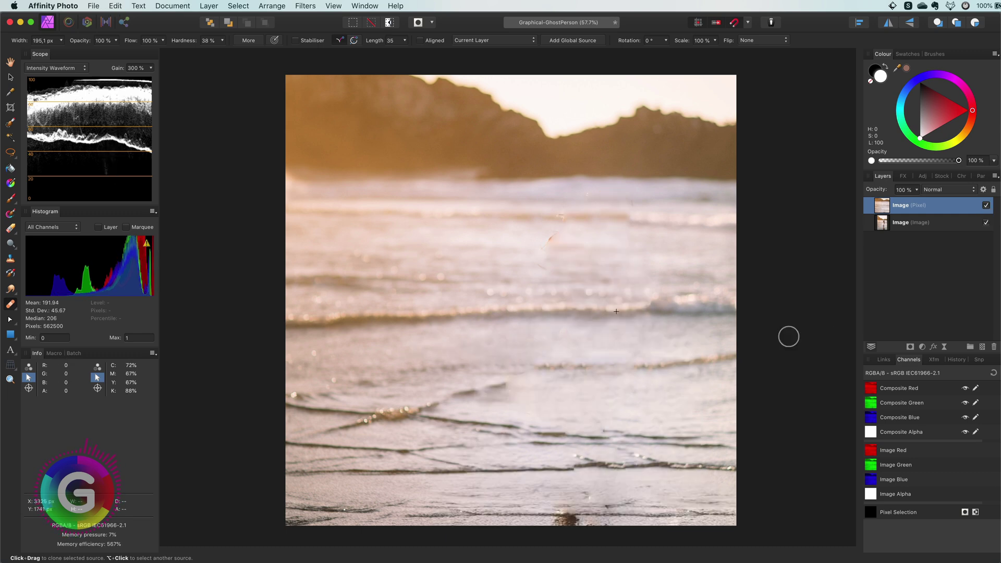
drag(636, 421, 570, 424)
key(super+z)
Clone over the dark right-side water using Lighten, then Colour blending at 40% flow
key(s)
click(436, 40)
click(436, 103)
drag(644, 324, 591, 332)
click(566, 40)
click(449, 40)
click(437, 99)
key(4)
click(450, 40)
click(437, 157)
drag(663, 340, 733, 329)
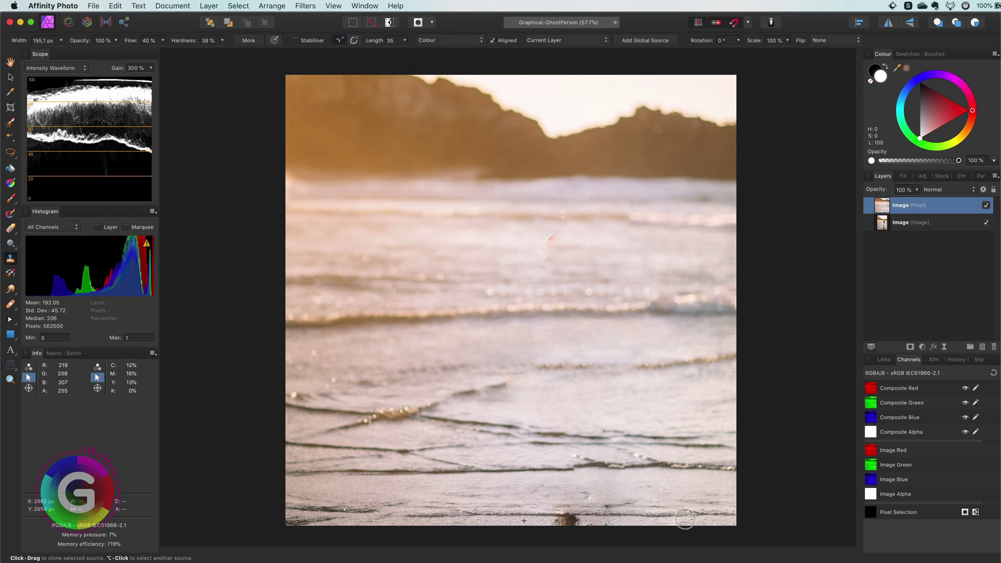
Heal away the remaining wave fragments with the Healing Brush, restoring flow to 100%
key(j)
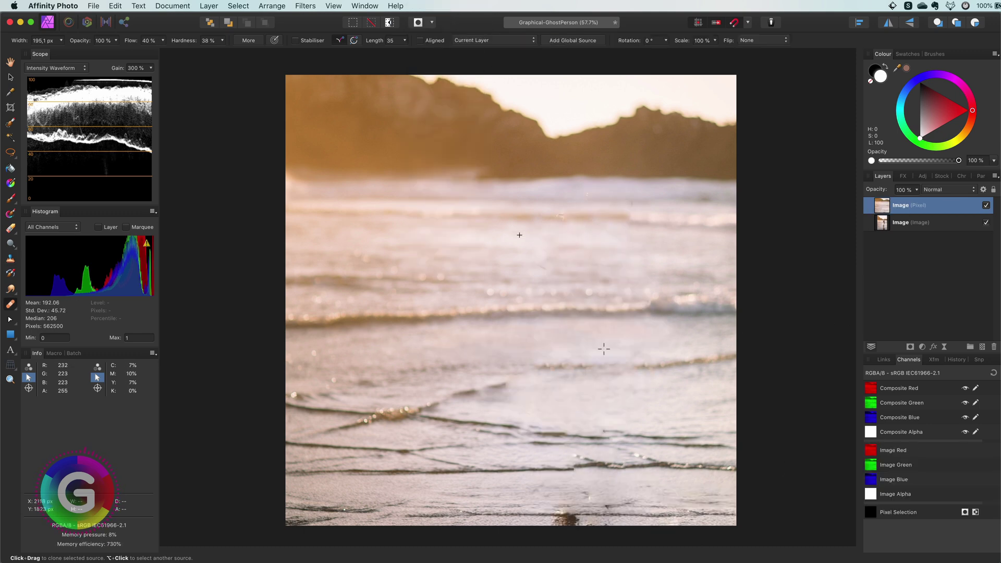
alt+click(603, 349)
drag(586, 367, 526, 368)
key(super+z)
key(0)
alt+click(632, 399)
drag(612, 343, 576, 355)
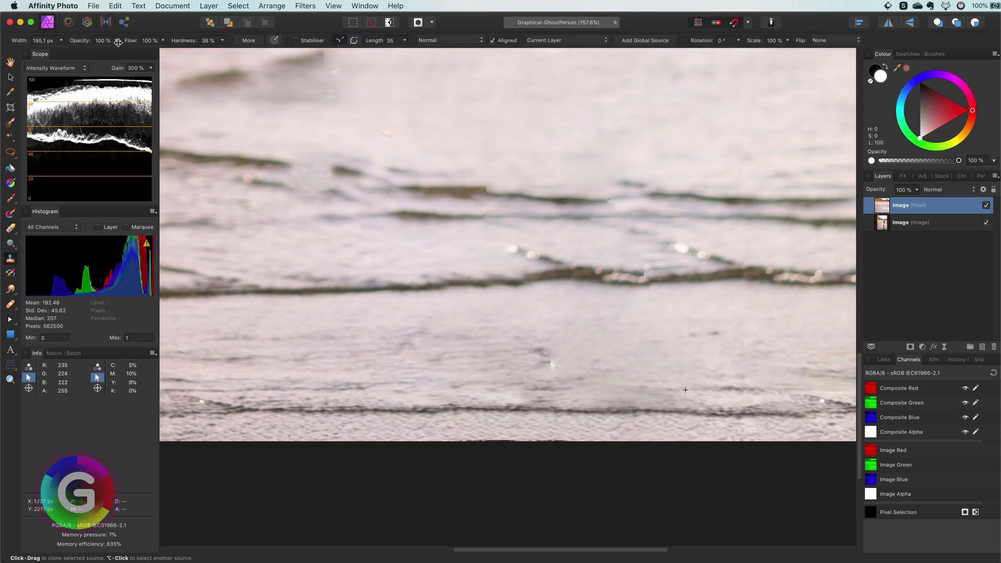
Clone over the water speck, the dark streaks above the wave, and the blocky patch at 100% flow
drag(592, 390, 552, 365)
alt+click(462, 345)
drag(628, 385, 696, 379)
drag(504, 375, 567, 374)
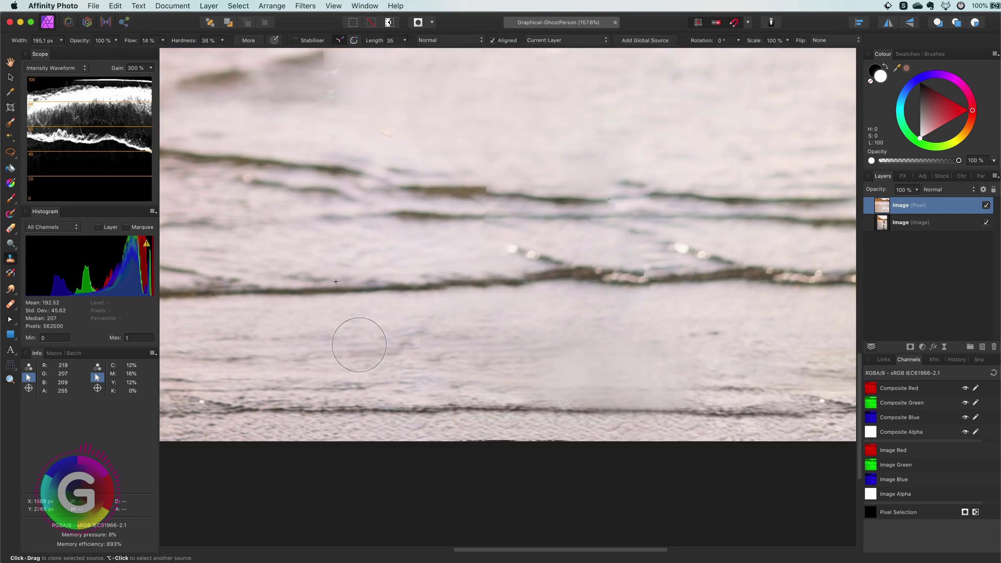
click(577, 385)
alt+click(478, 366)
alt+click(507, 191)
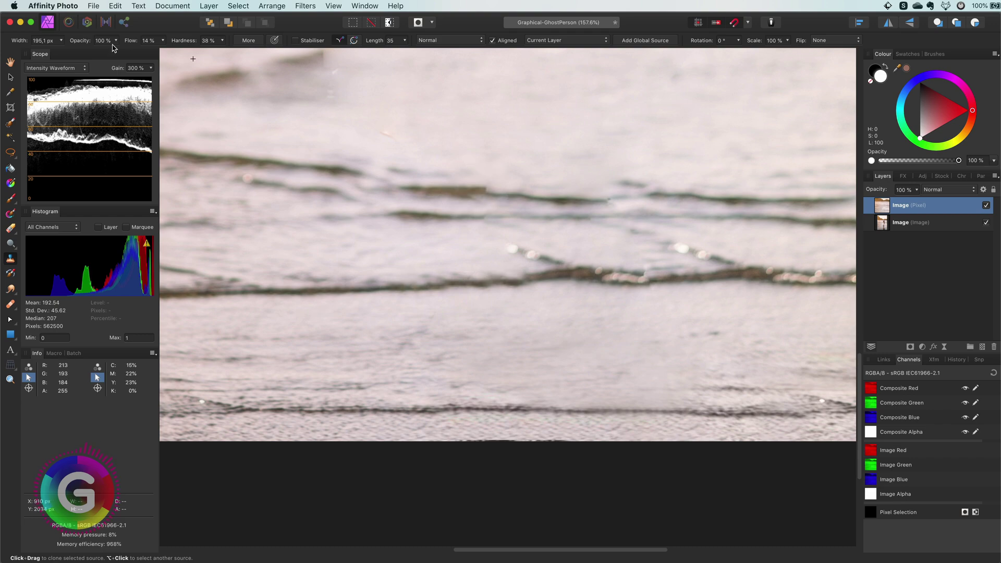
drag(132, 41, 177, 42)
drag(474, 192, 451, 192)
Heal the pink blemish and dark streak near the shoreline with the Healing Brush
scroll(577, 316, up, 10)
click(10, 303)
alt+click(455, 485)
drag(287, 451, 333, 444)
scroll(626, 281, up, 6)
alt+click(489, 299)
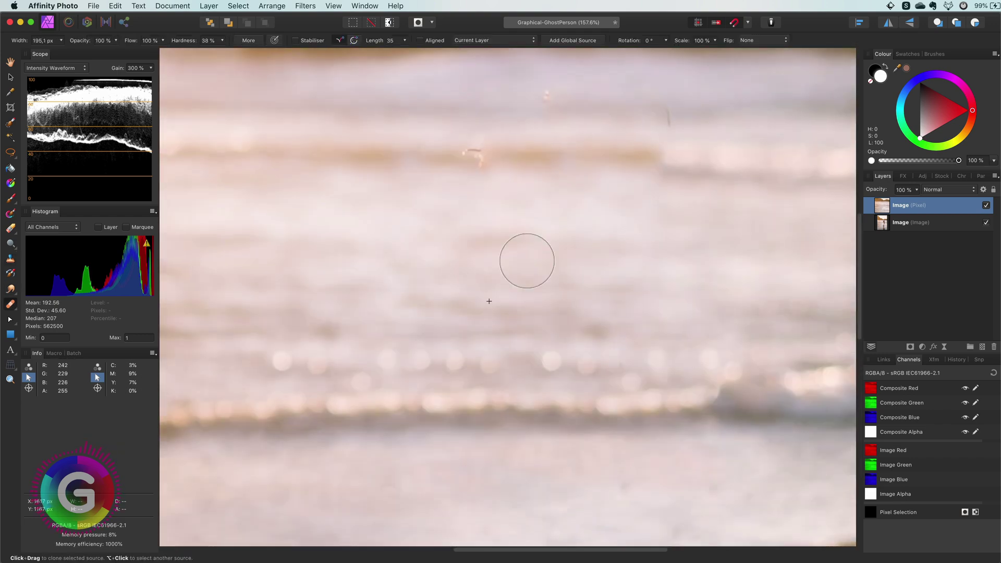
alt+click(403, 222)
drag(469, 221, 486, 221)
scroll(618, 348, down, 6)
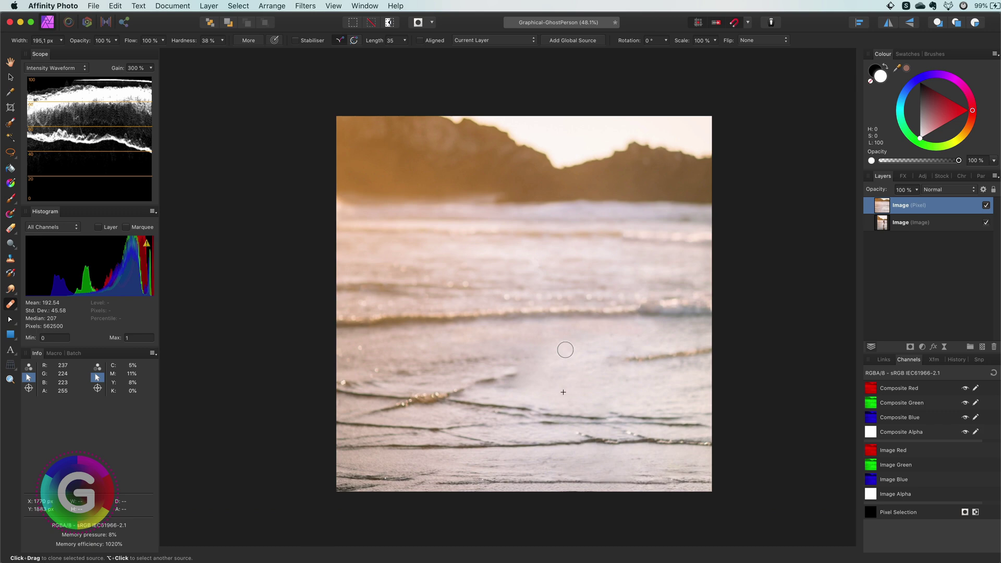
Compare the retouched layer with the original and rename it 'background'
click(985, 205)
click(986, 206)
double_click(907, 205)
text(backgrouind)
key(Return)
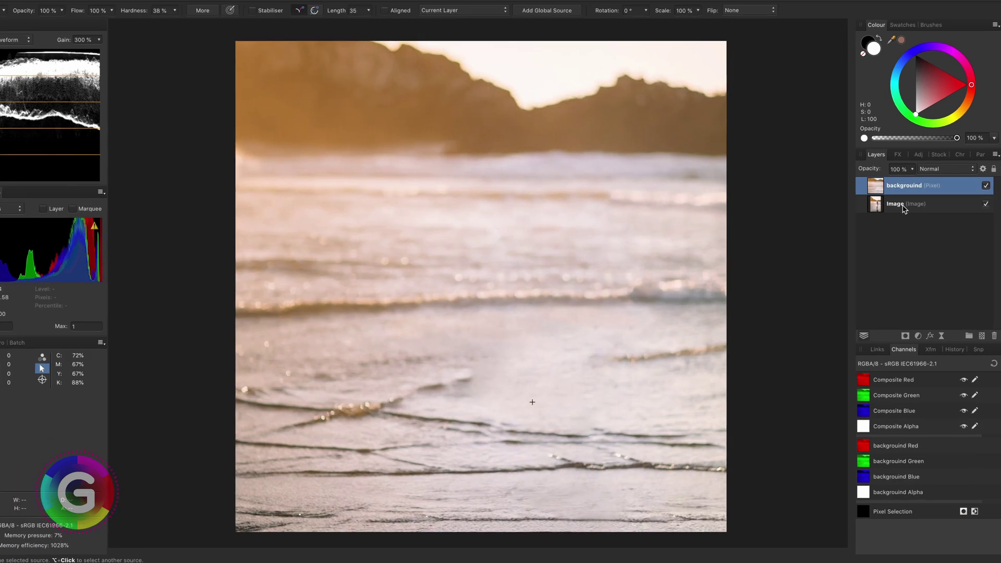
Duplicate the original photo layer, move the copy to the top, and apply Filters > Detect > Detect Edges
click(906, 225)
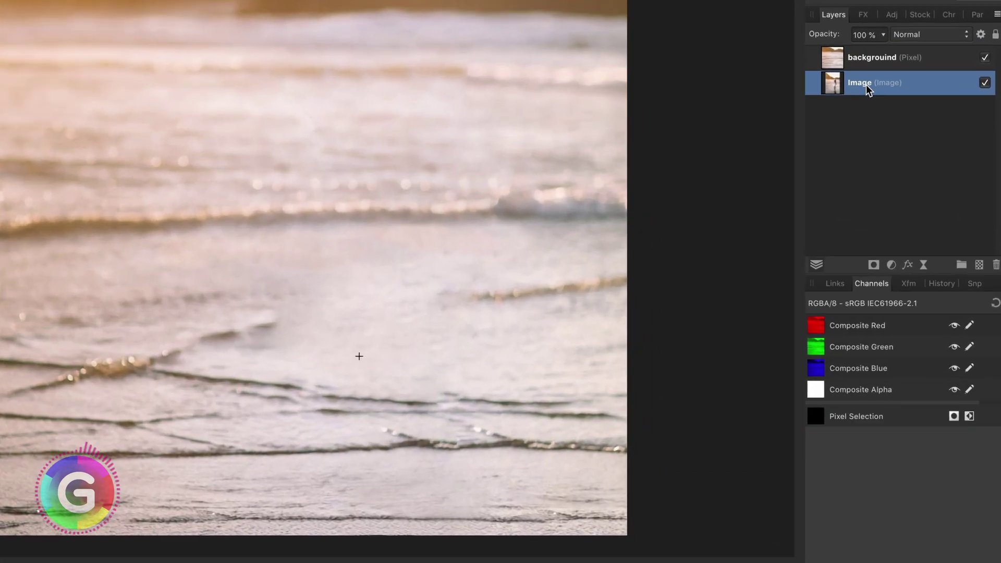
key(super+j)
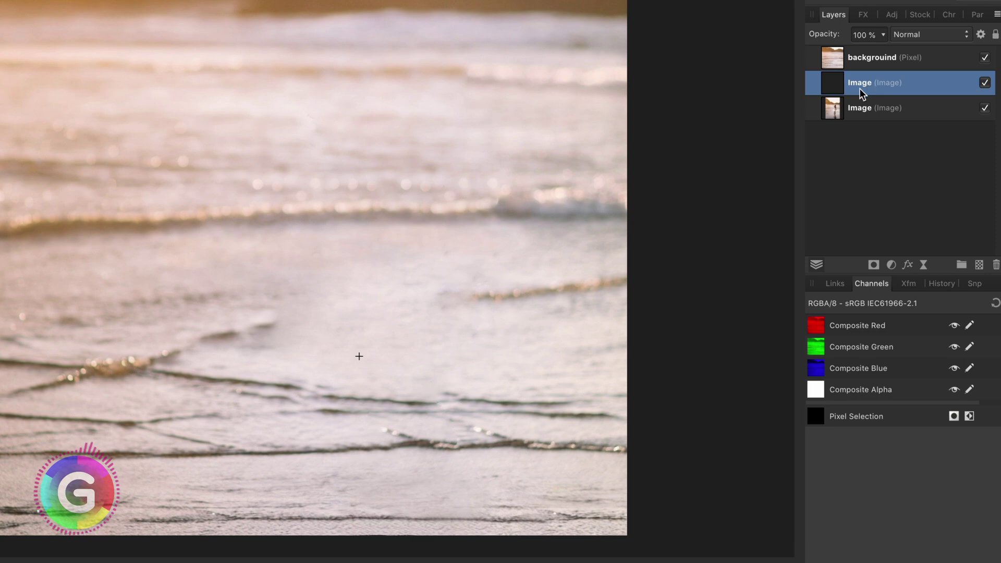
drag(857, 88, 861, 51)
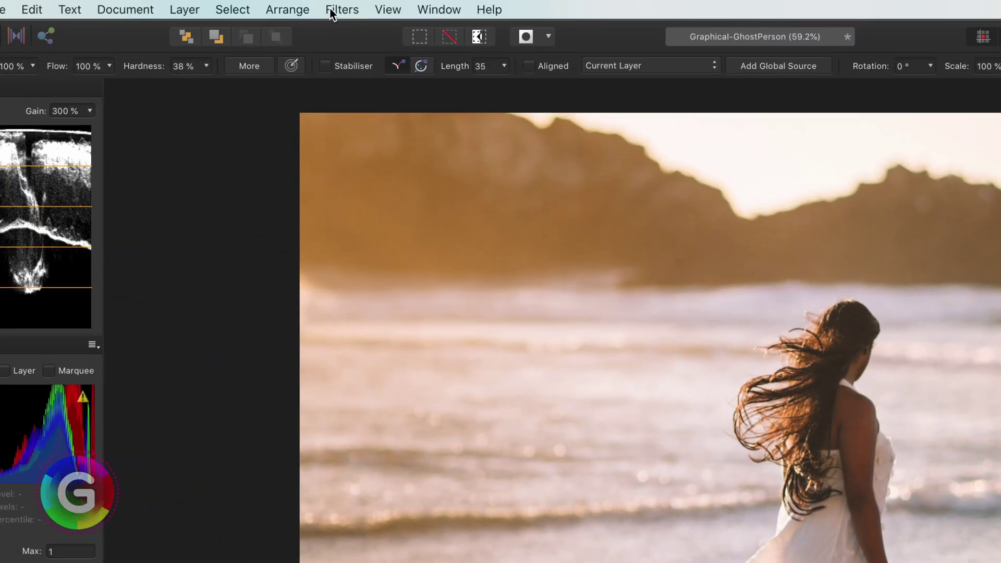
click(340, 9)
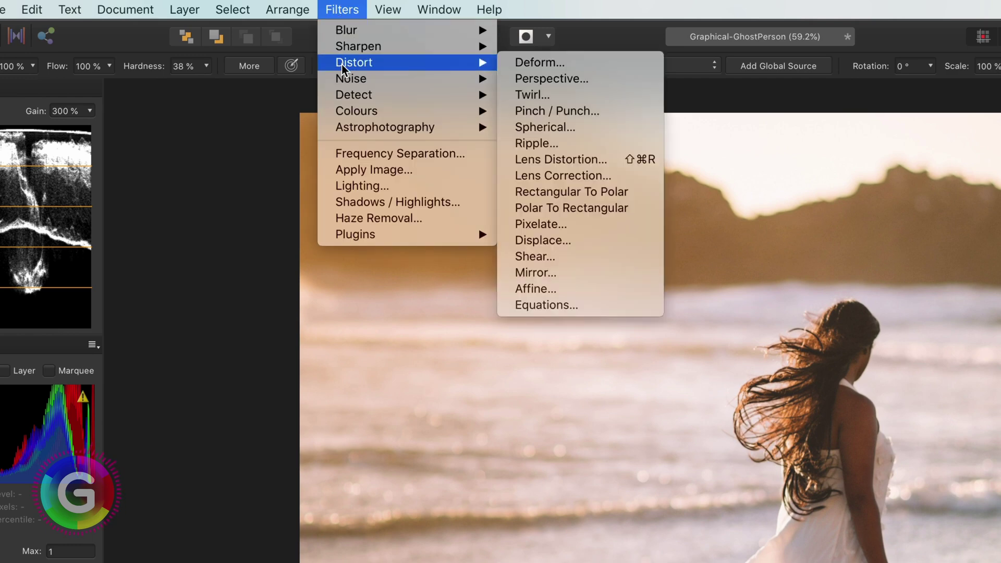
mouse_move(358, 96)
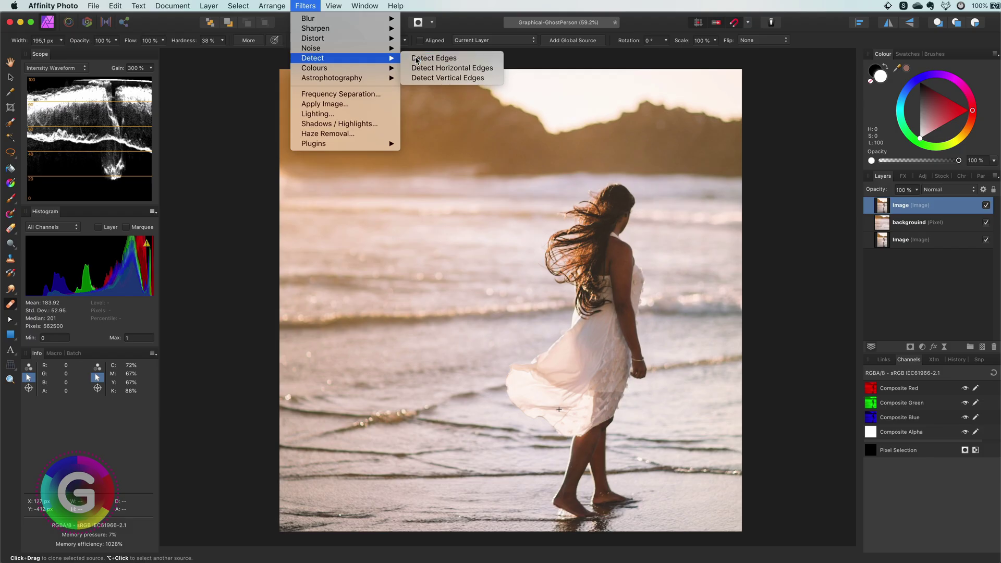
click(522, 97)
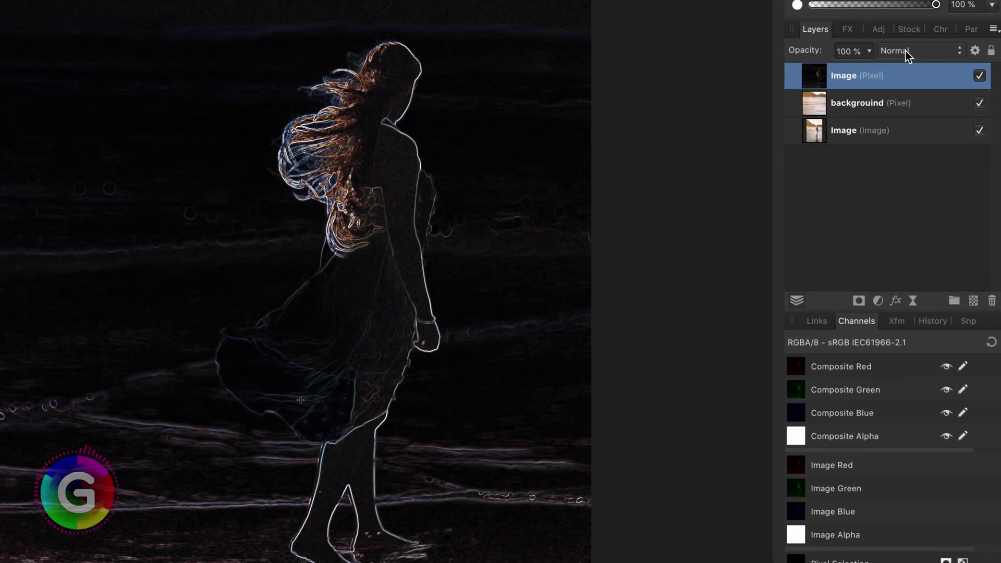
Set the edge-map layer's blend mode to Screen
click(937, 189)
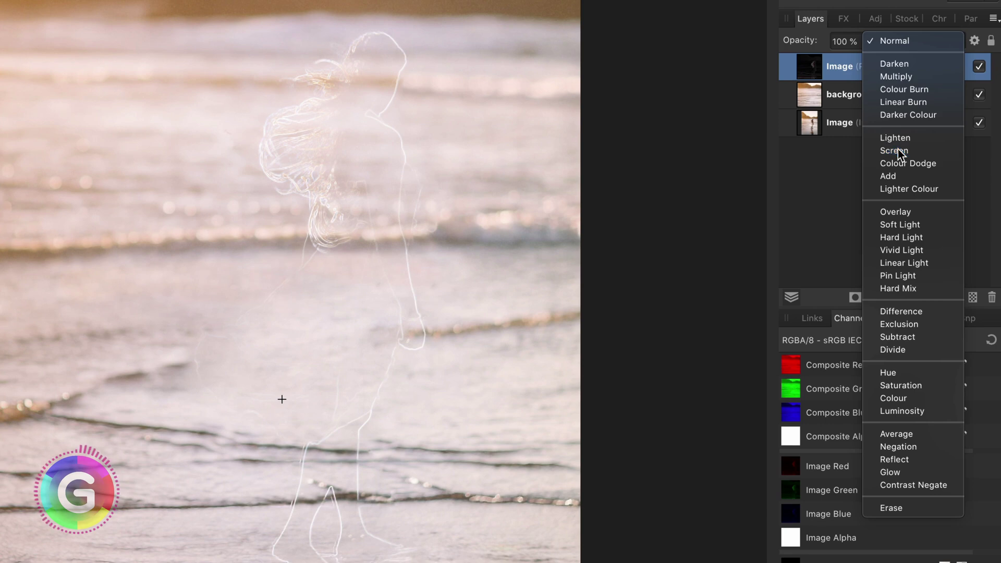
click(894, 151)
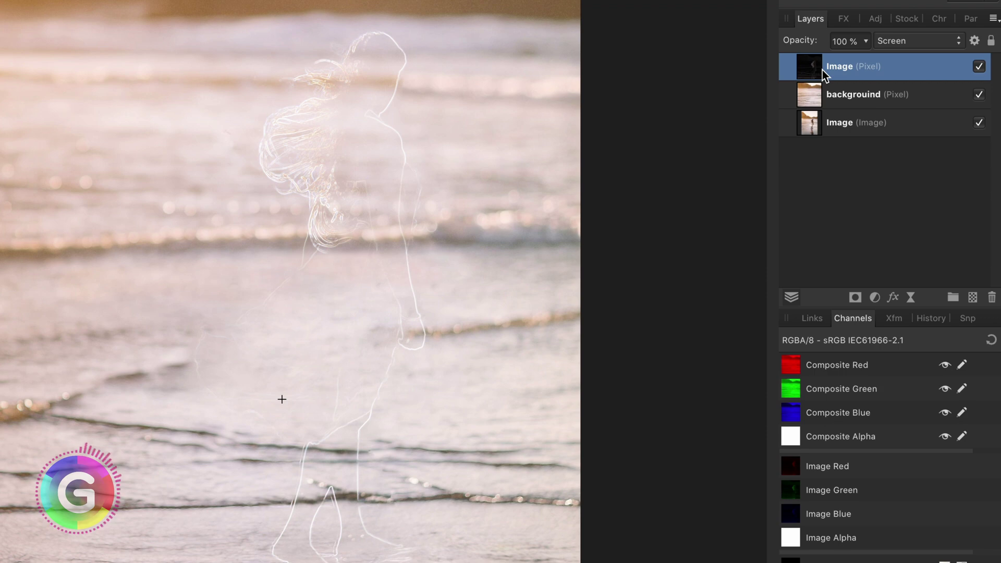
Duplicate the edge layer and set the copy's blend mode to Add
key(super+j)
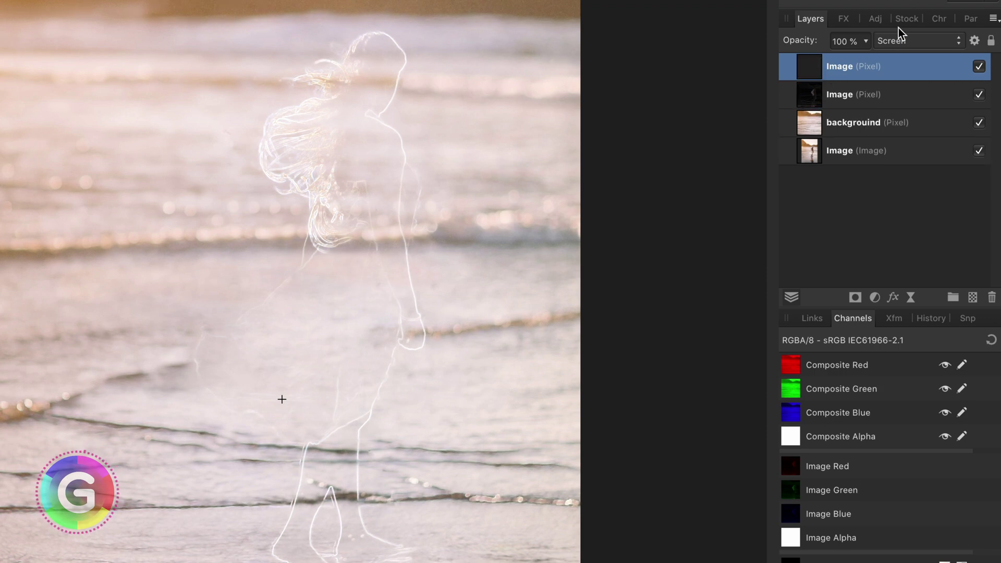
click(900, 38)
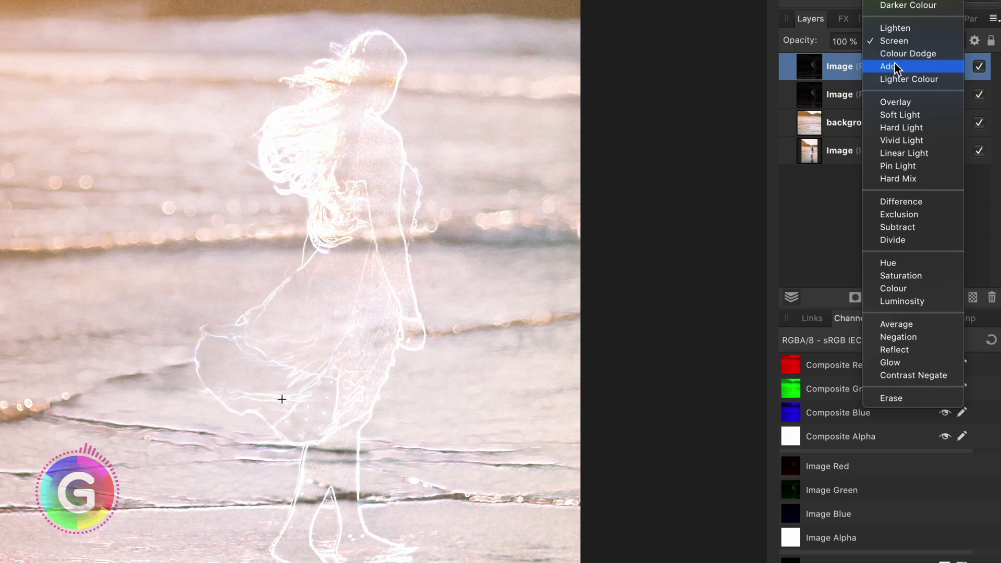
click(894, 65)
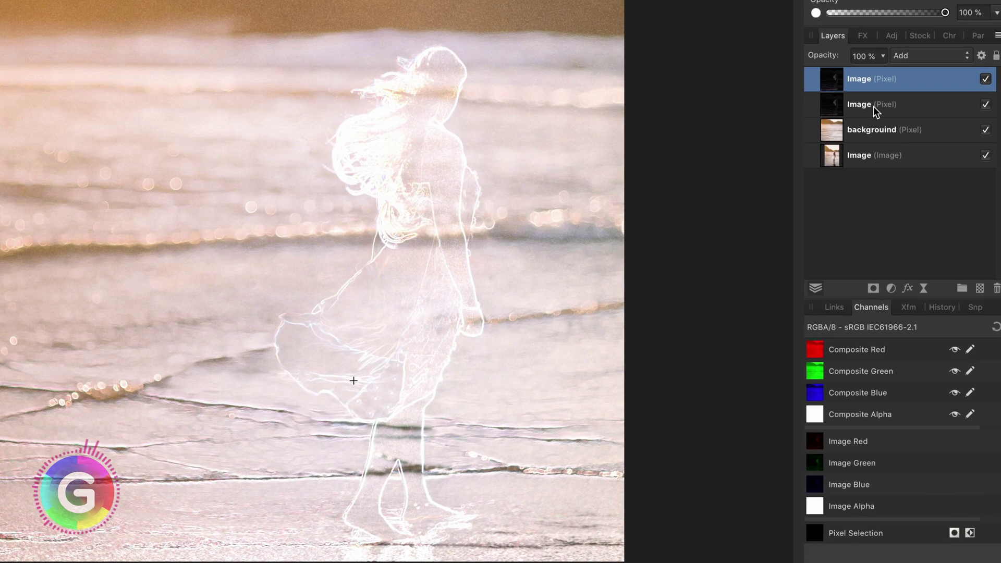
Group both edge layers, add a mask to the group, and invert the mask to black
shift+click(874, 108)
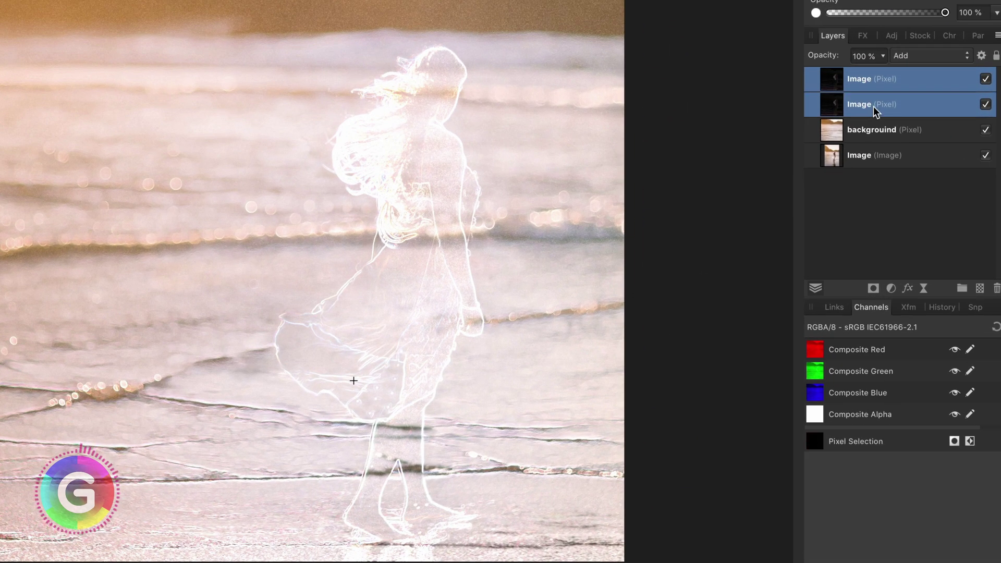
key(ctrl+g)
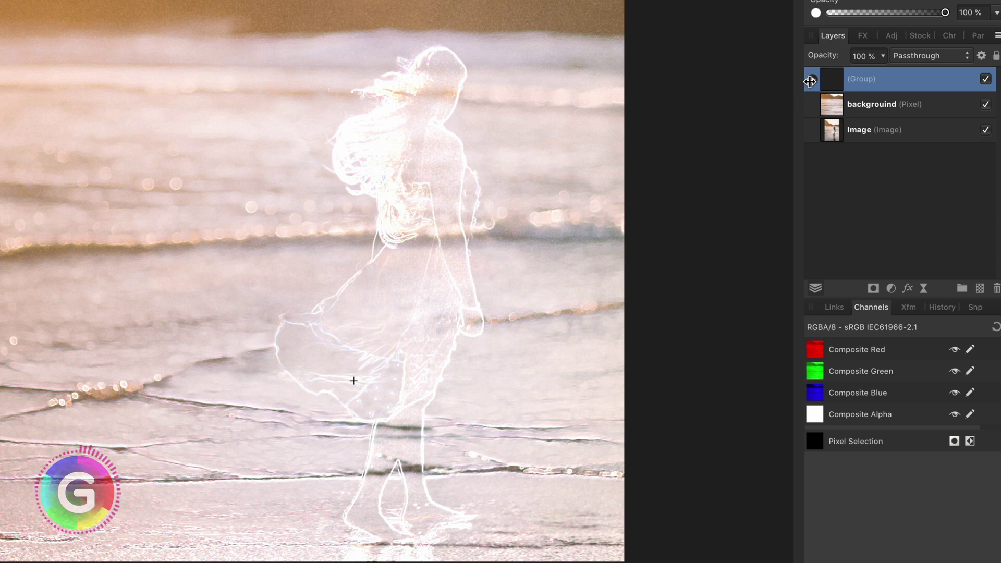
click(812, 79)
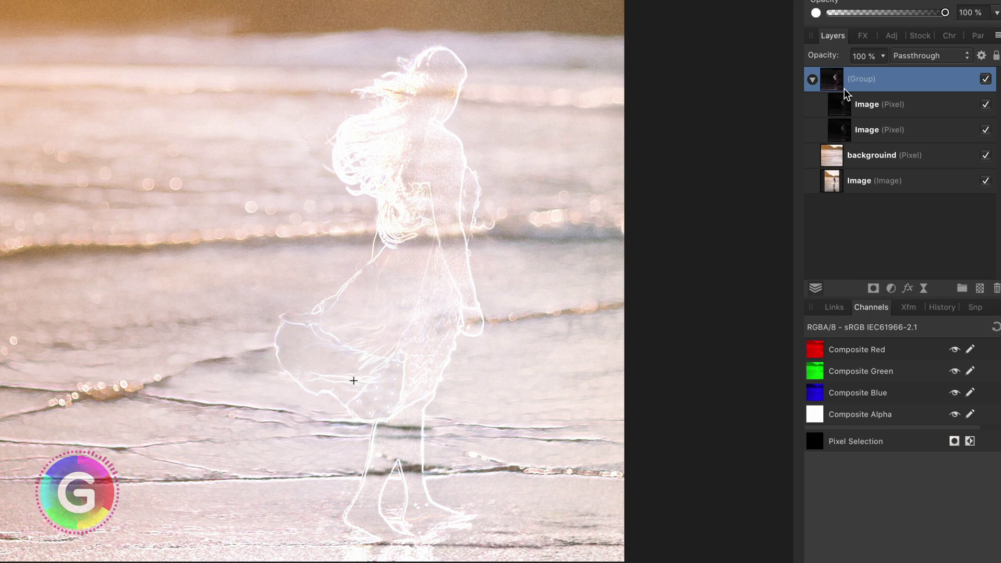
click(872, 289)
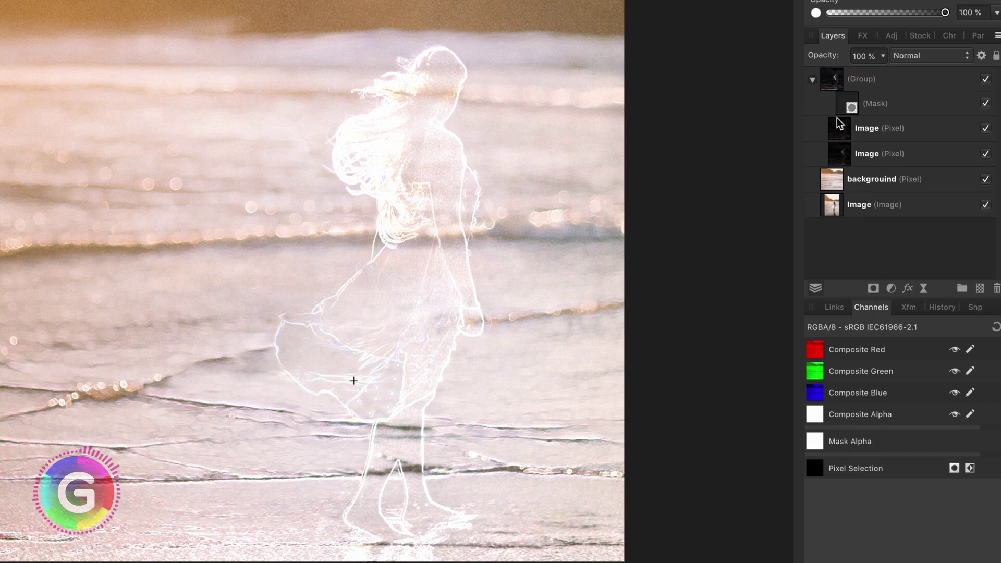
click(849, 108)
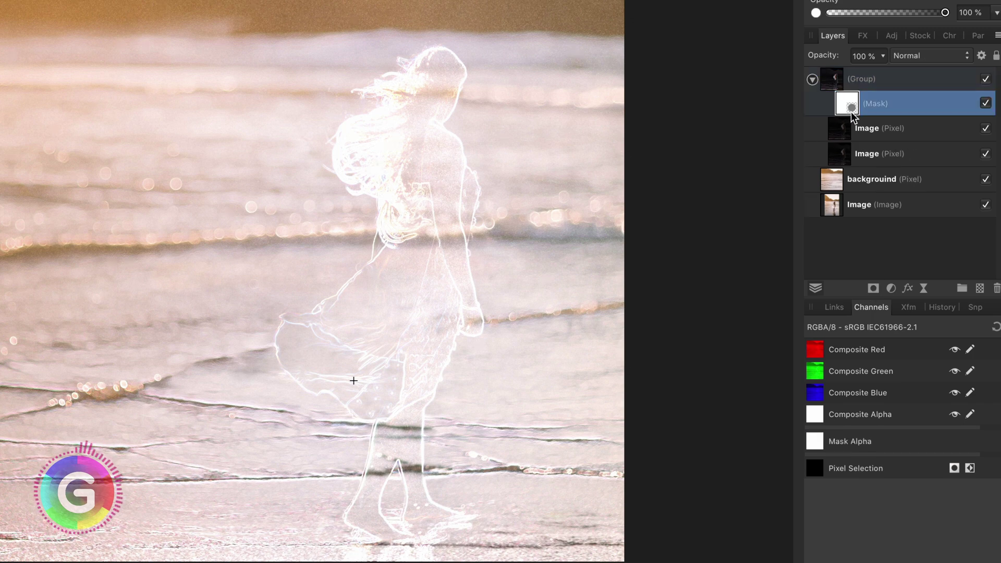
key(ctrl+i)
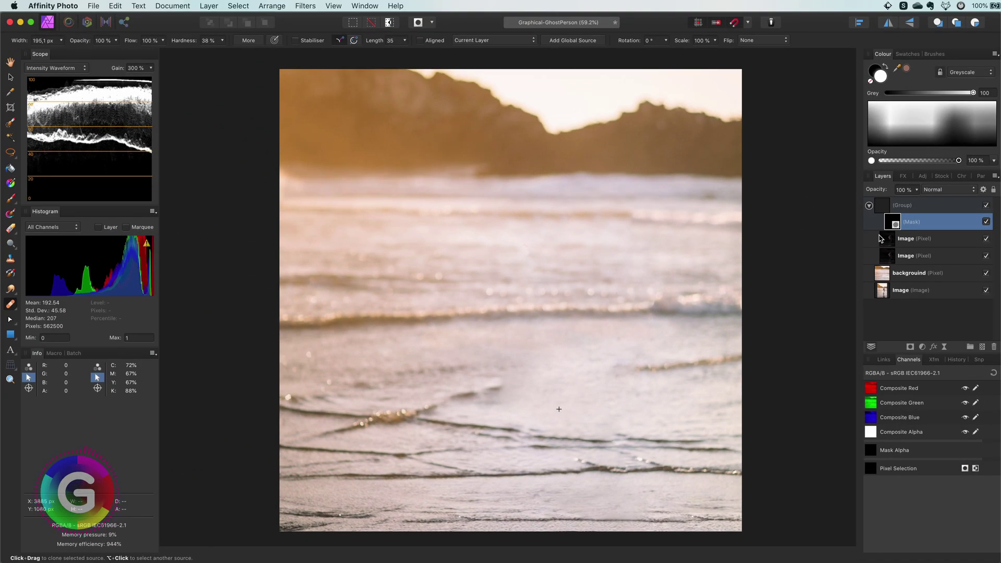
With the Paint Brush at 100% flow, paint white on the group mask from chest to feet
key(b)
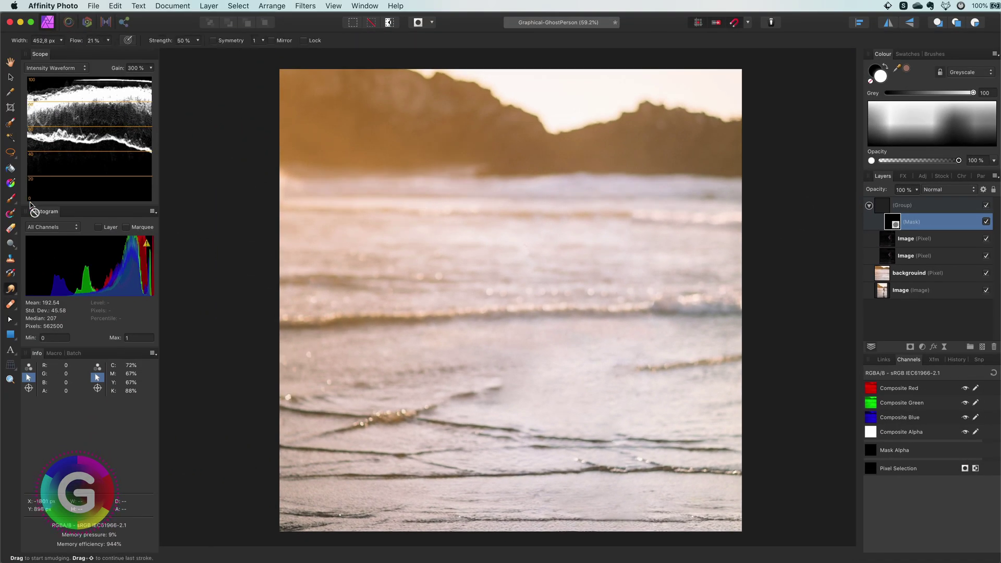
click(11, 199)
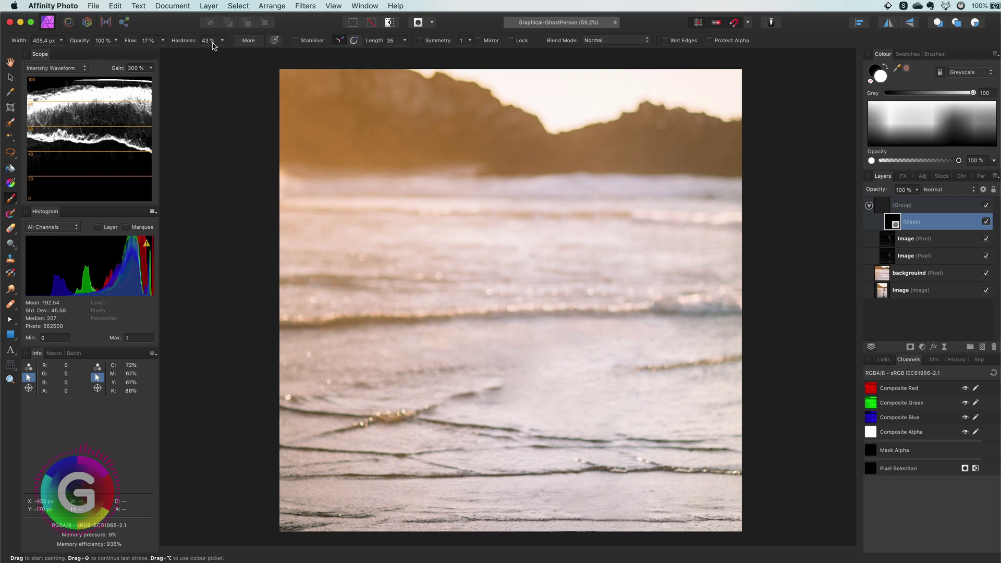
key(shift+0)
click(985, 223)
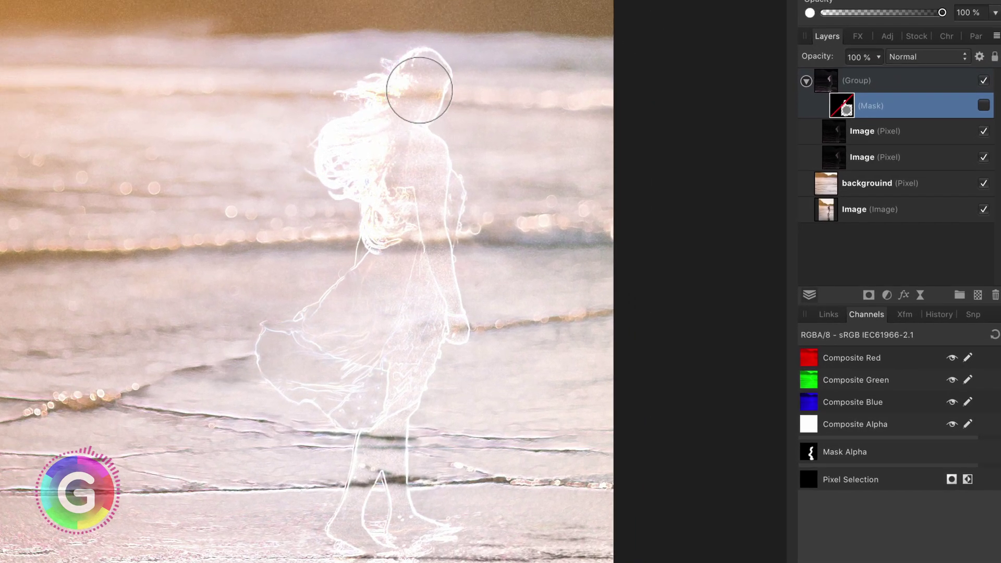
mouse_move(432, 214)
mouse_down()
mouse_move(443, 238)
mouse_move(430, 304)
mouse_move(445, 321)
mouse_move(401, 417)
mouse_move(404, 507)
mouse_up()
click(983, 105)
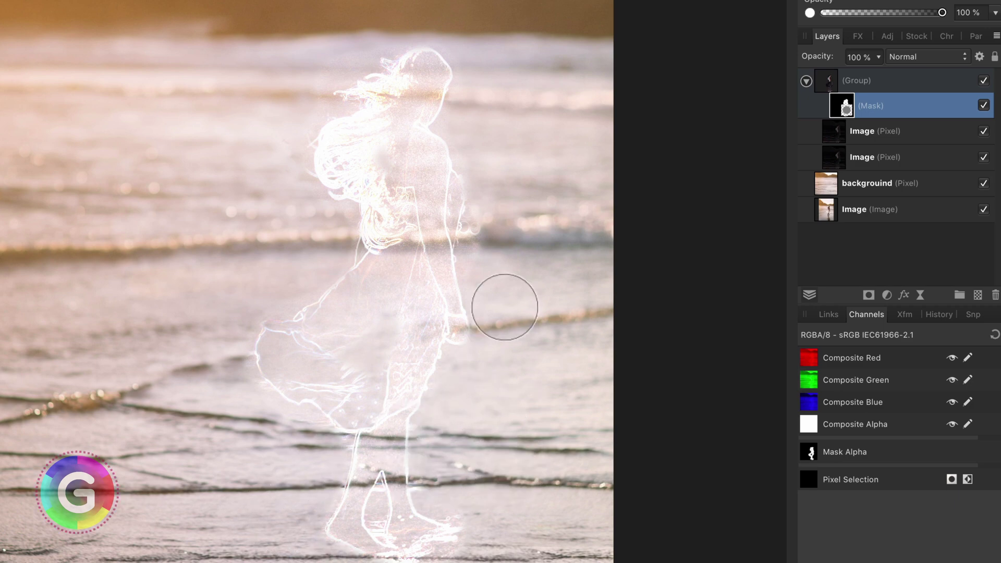
key(bracketleft)
key(bracketleft)
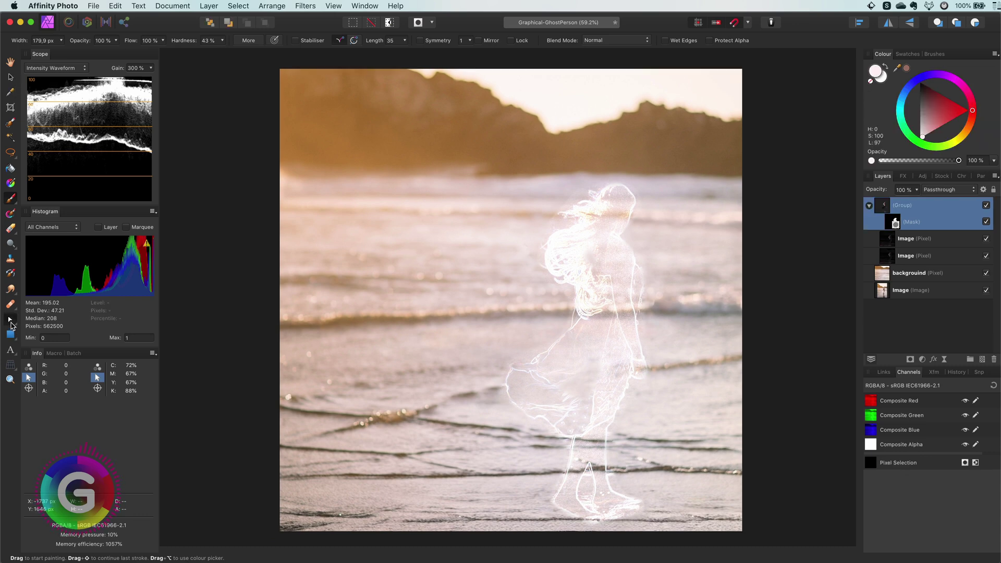
Draw a closed Pen path up the figure's left side, over the head, and back down to the feet
click(12, 323)
click(62, 323)
click(578, 512)
click(578, 455)
click(528, 391)
click(590, 323)
click(568, 269)
click(616, 200)
click(626, 263)
click(630, 326)
click(624, 376)
click(600, 422)
click(617, 502)
click(594, 452)
click(578, 513)
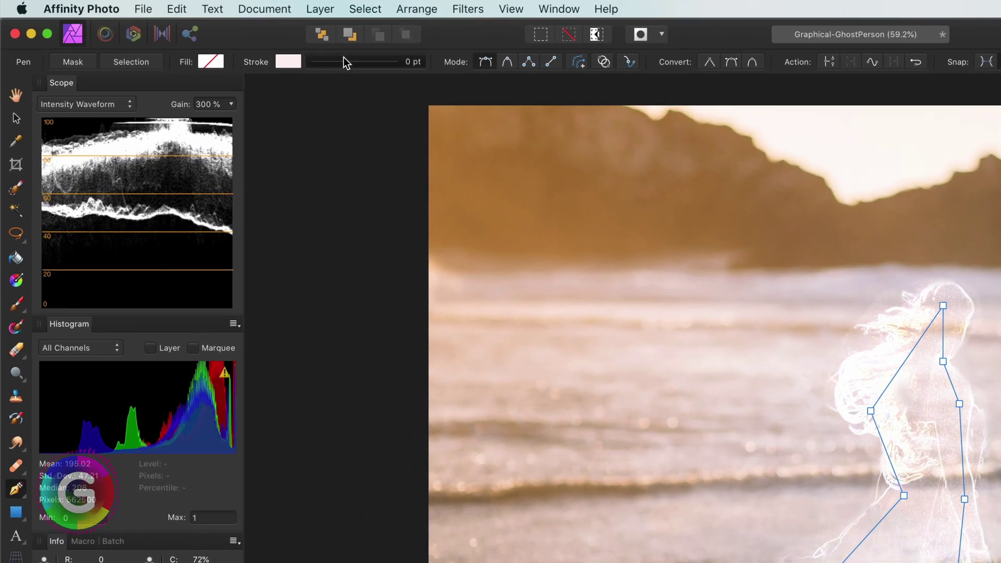
Give the path a 19 pt pink stroke and a 100 px live Gaussian blur
click(225, 40)
drag(297, 113, 357, 113)
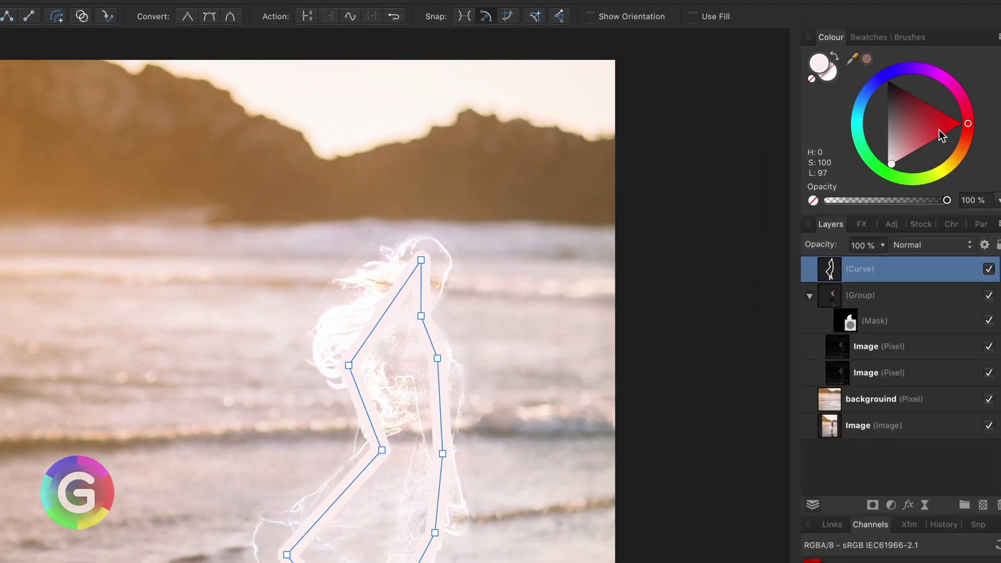
drag(892, 163, 899, 161)
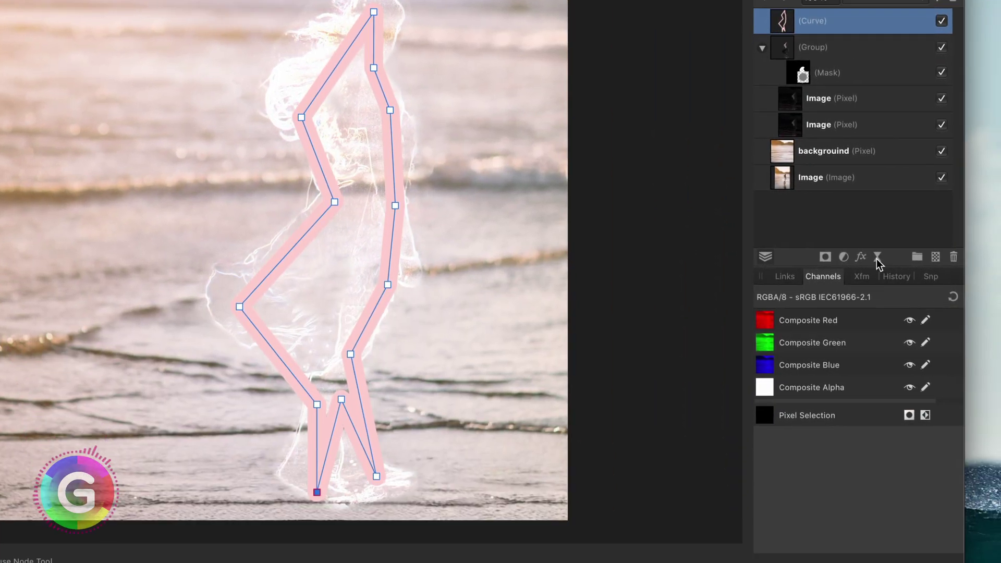
click(924, 505)
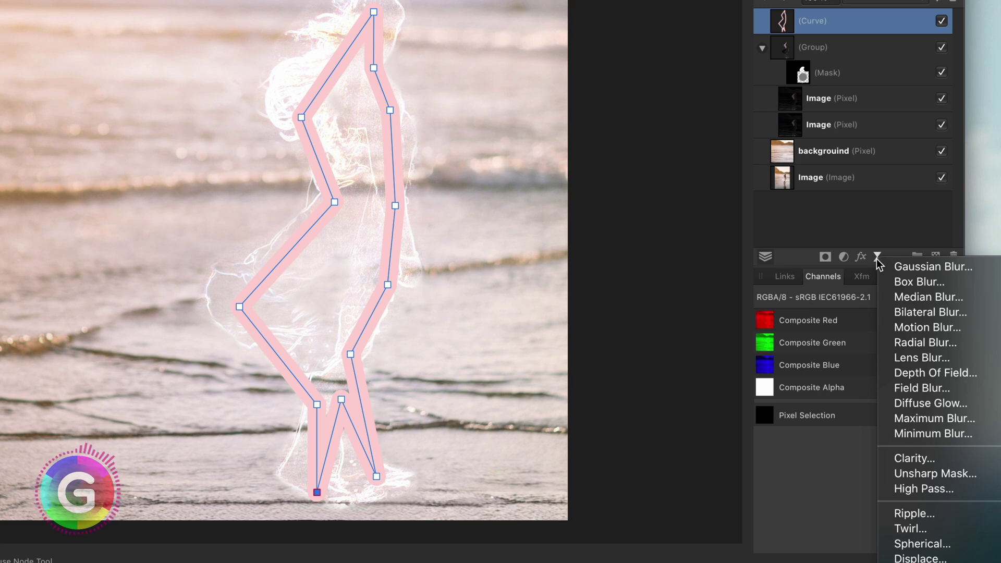
click(906, 268)
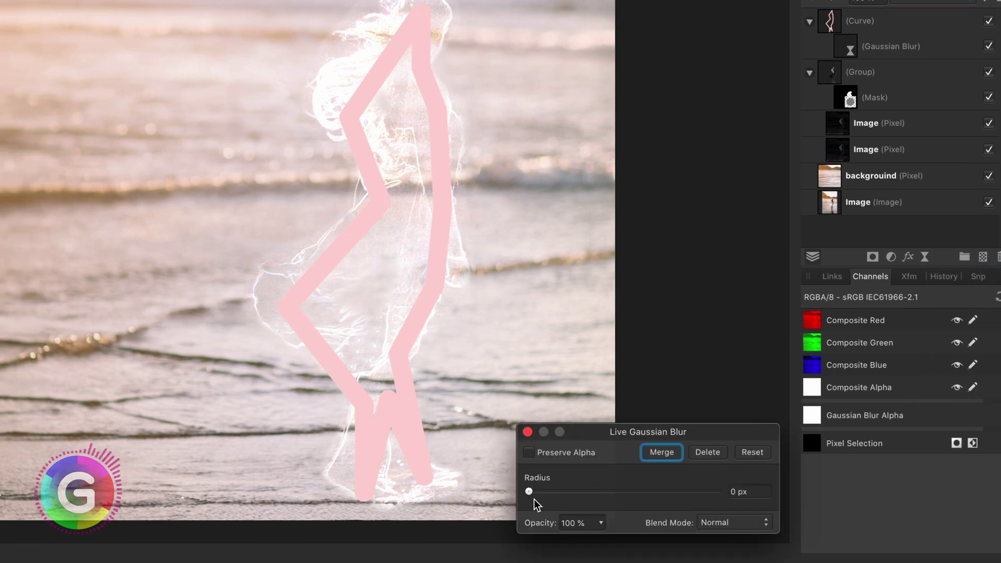
drag(533, 499, 737, 511)
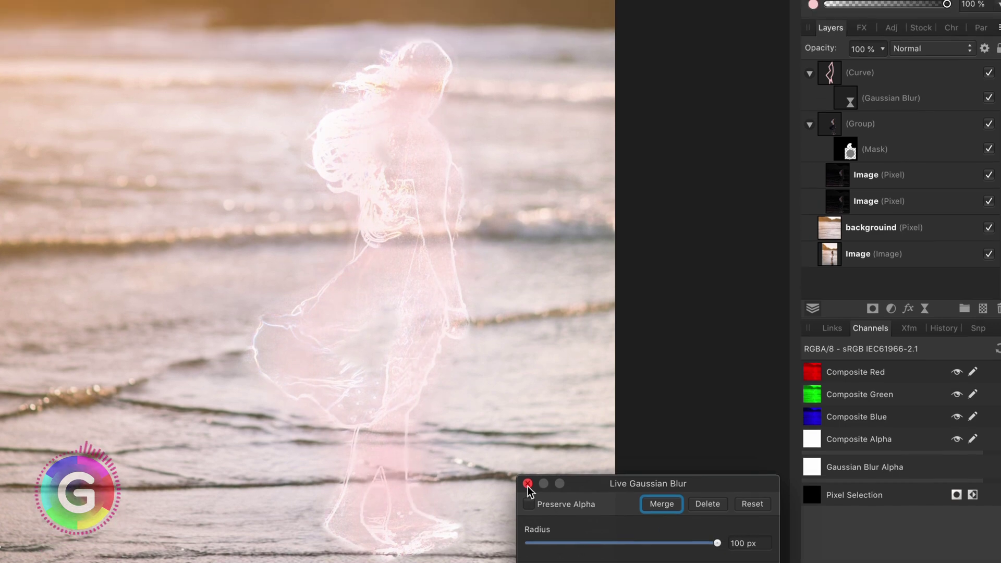
Set the Curve outline layer to Screen blend mode and change its stroke colour
click(527, 432)
click(869, 76)
click(931, 48)
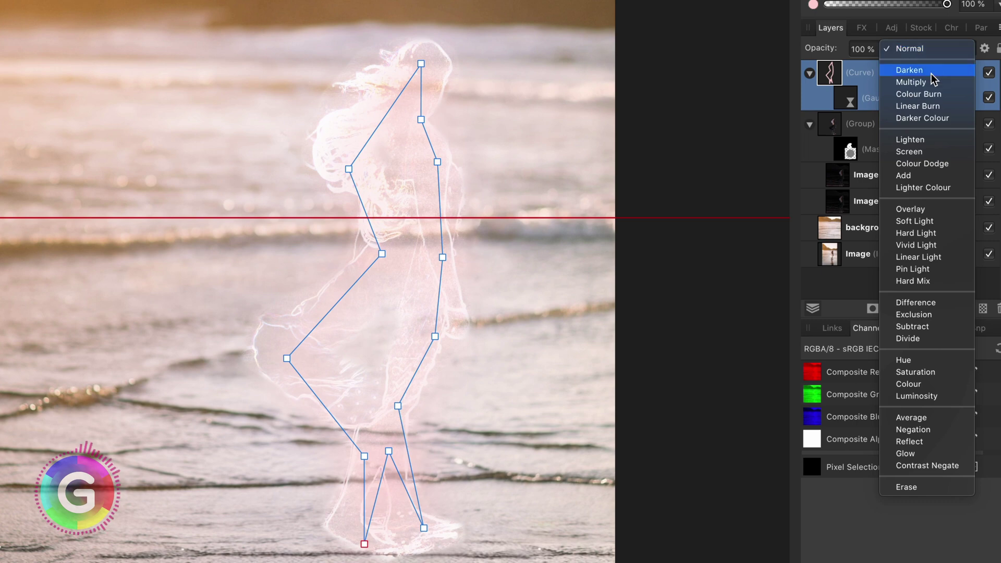
click(927, 150)
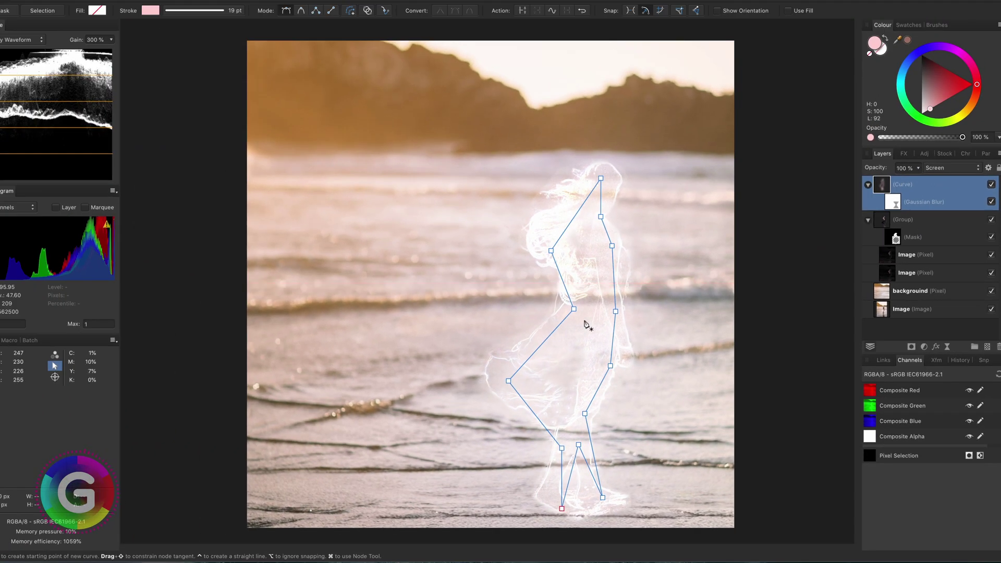
mouse_move(932, 114)
mouse_down()
mouse_move(933, 75)
mouse_move(942, 108)
mouse_move(970, 118)
mouse_up()
Widen the outline's live Gaussian Blur radius to about 123 px
double_click(895, 203)
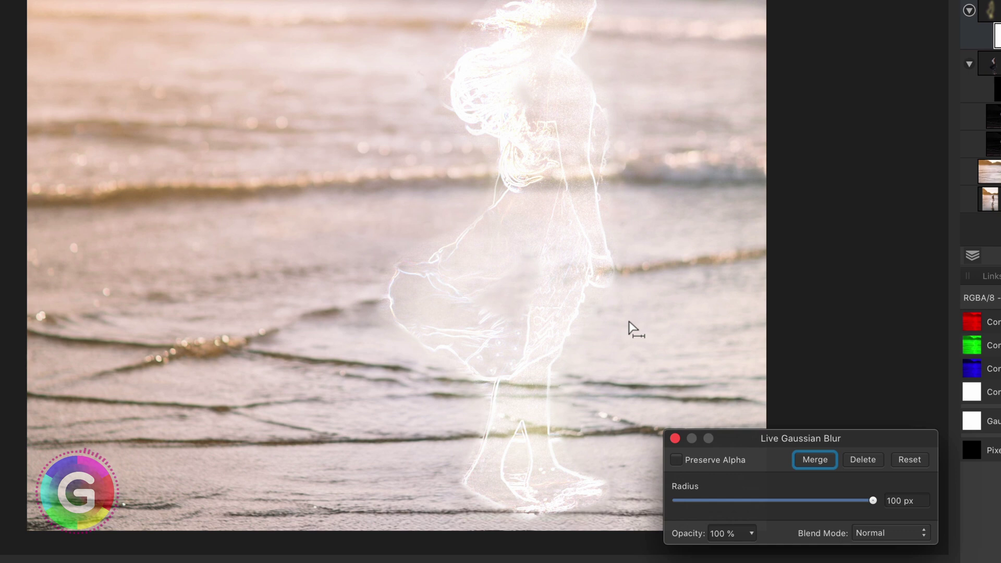
drag(629, 329, 716, 335)
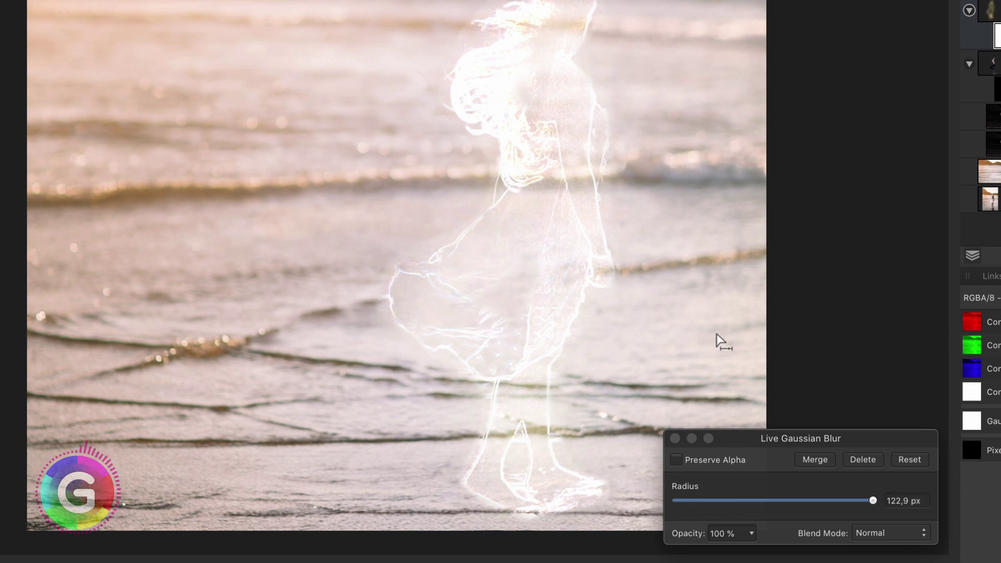
click(675, 439)
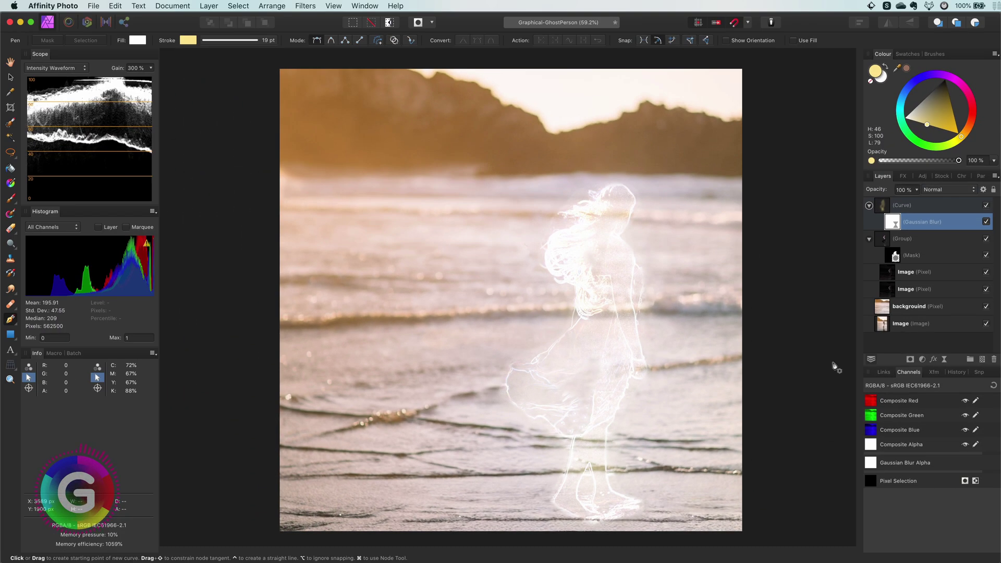
Add a Curves adjustment on the background photo, pulling the midpoint down-right to darken the beach
click(885, 309)
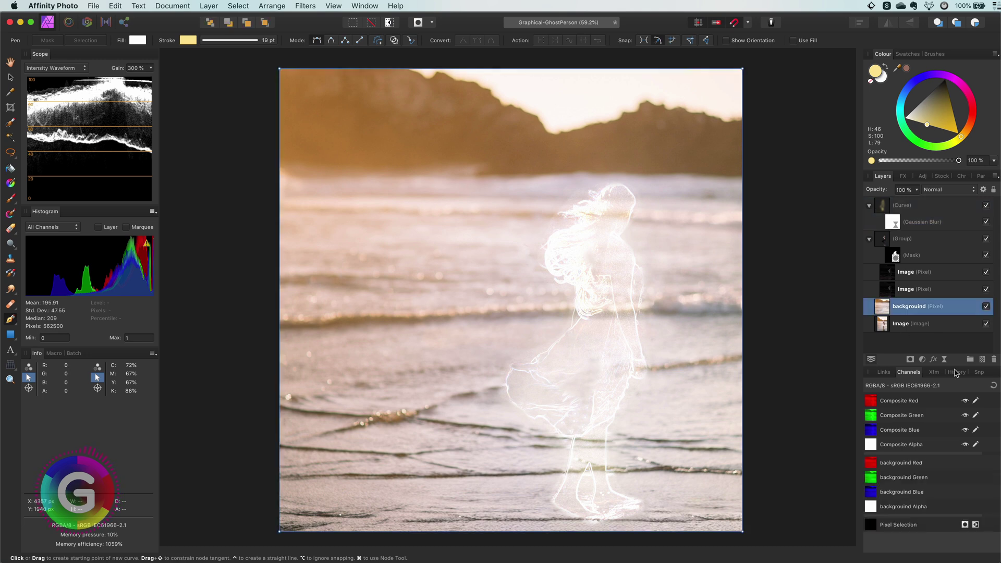
click(921, 360)
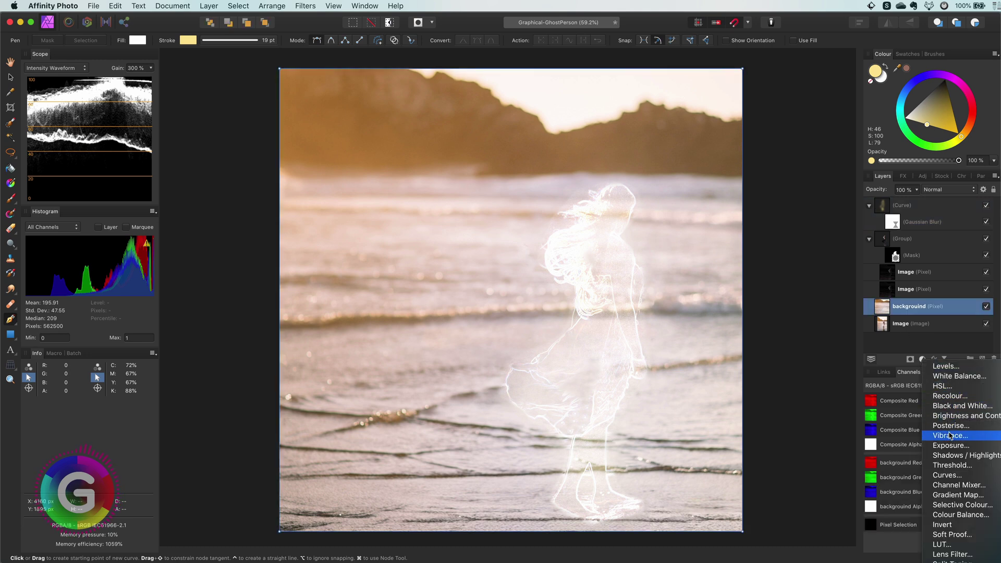
click(946, 475)
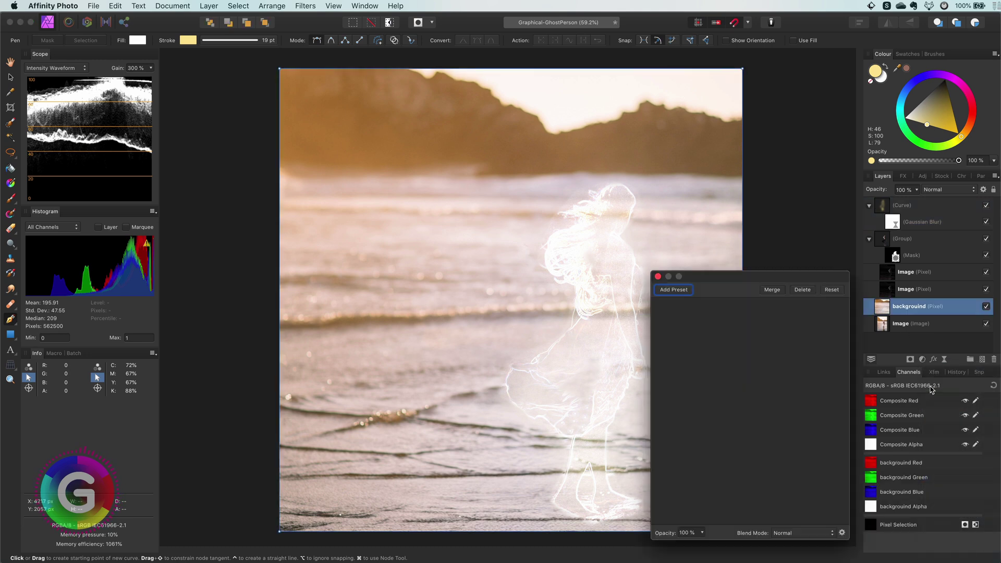
drag(749, 398, 772, 444)
click(657, 276)
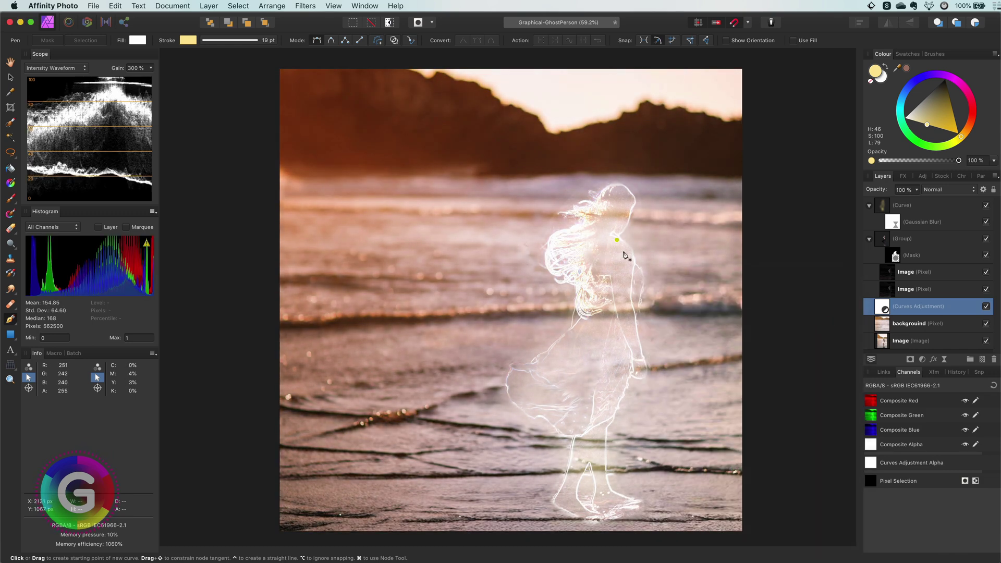
Duplicate the original photo layer, move the copy into the ghost group, and set it to Multiply
click(10, 78)
click(887, 276)
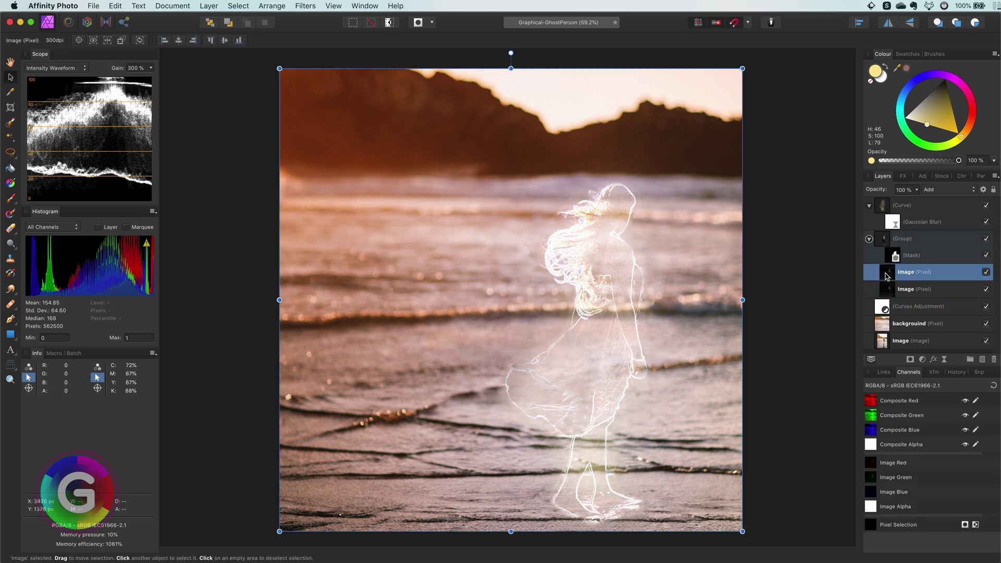
click(884, 342)
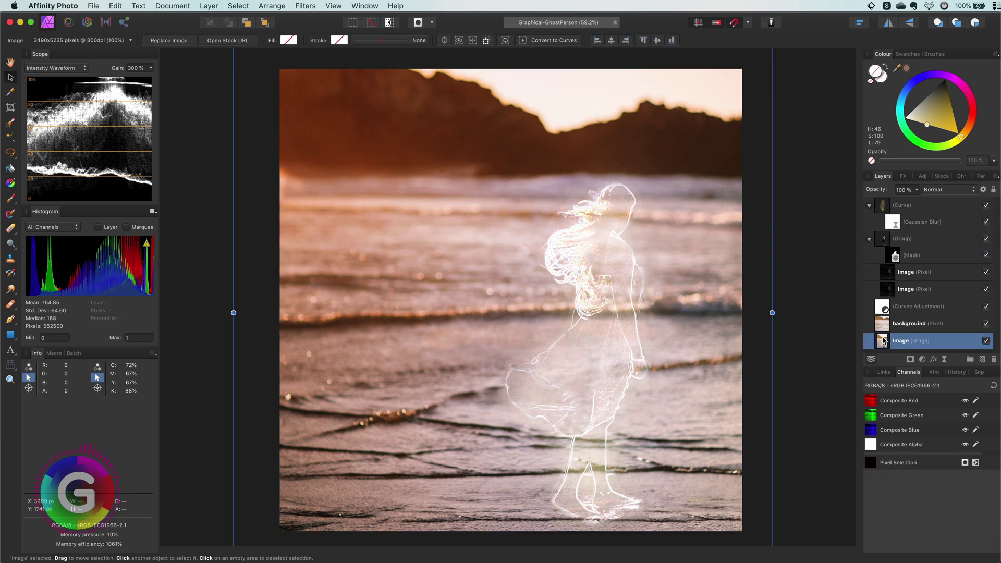
key(super+j)
drag(889, 327, 905, 271)
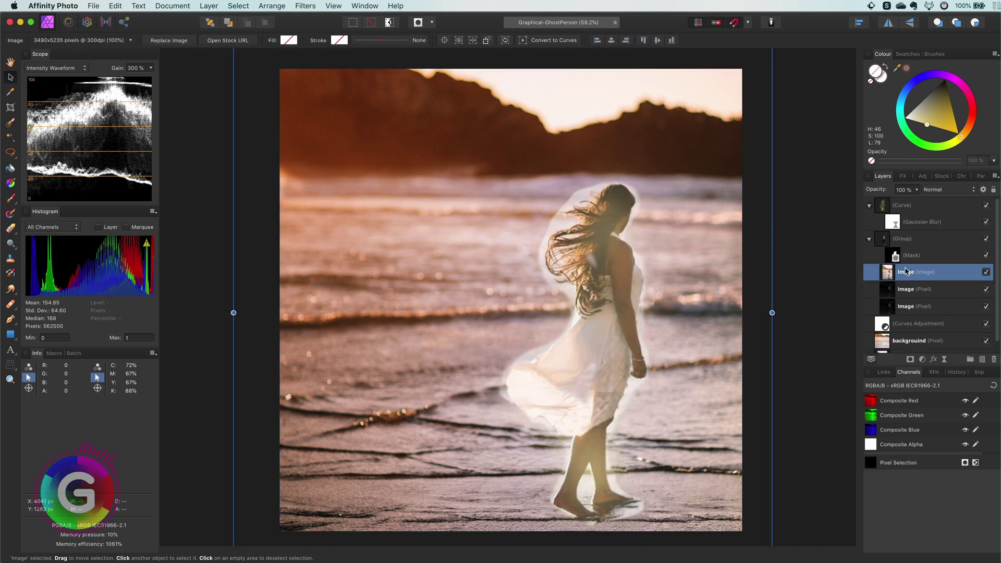
click(946, 189)
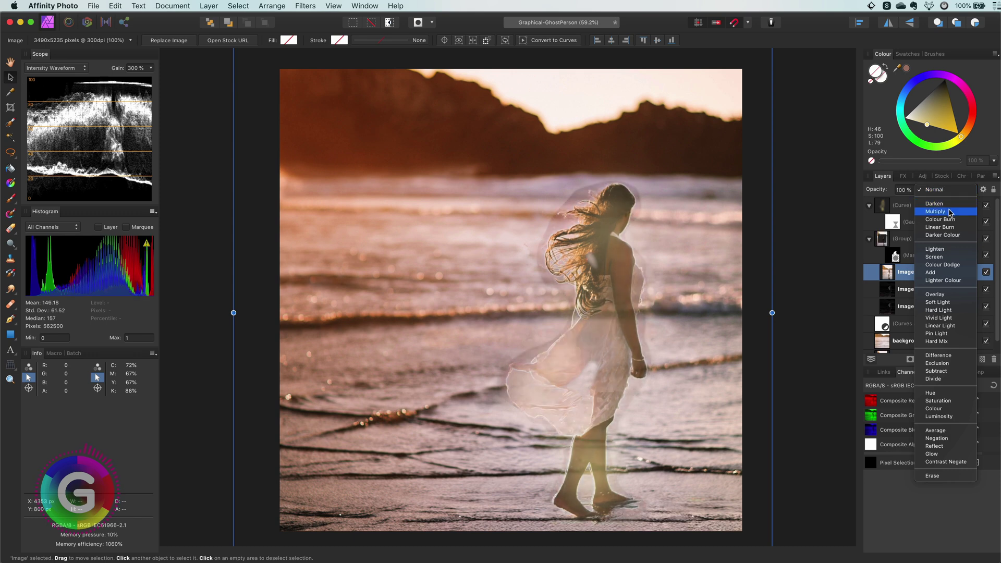
click(935, 212)
Adjust the copy's Source Layer blend ranges so only faint detail of the woman shows
click(983, 189)
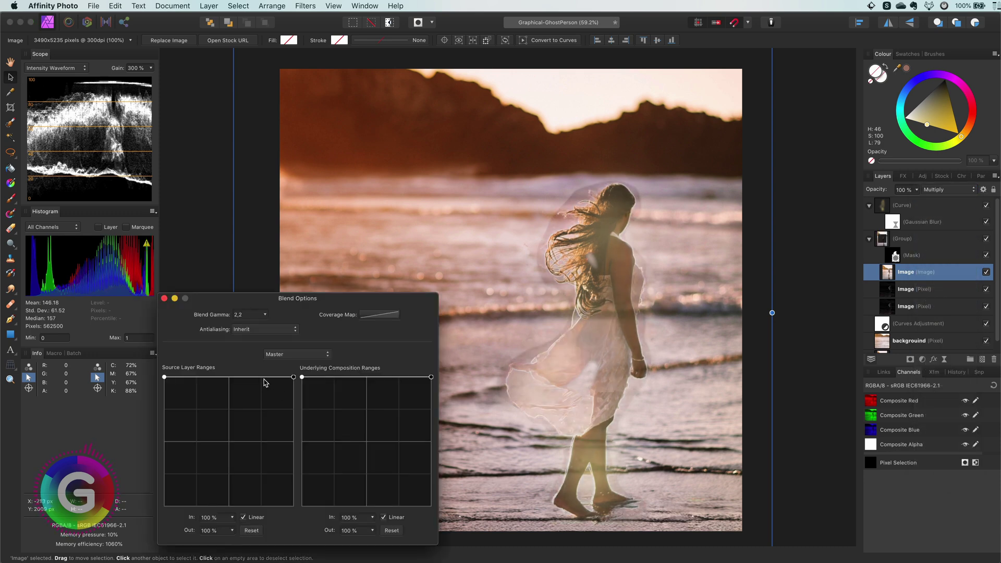
drag(293, 377, 292, 505)
drag(165, 376, 127, 489)
drag(292, 507, 228, 513)
drag(164, 485, 164, 474)
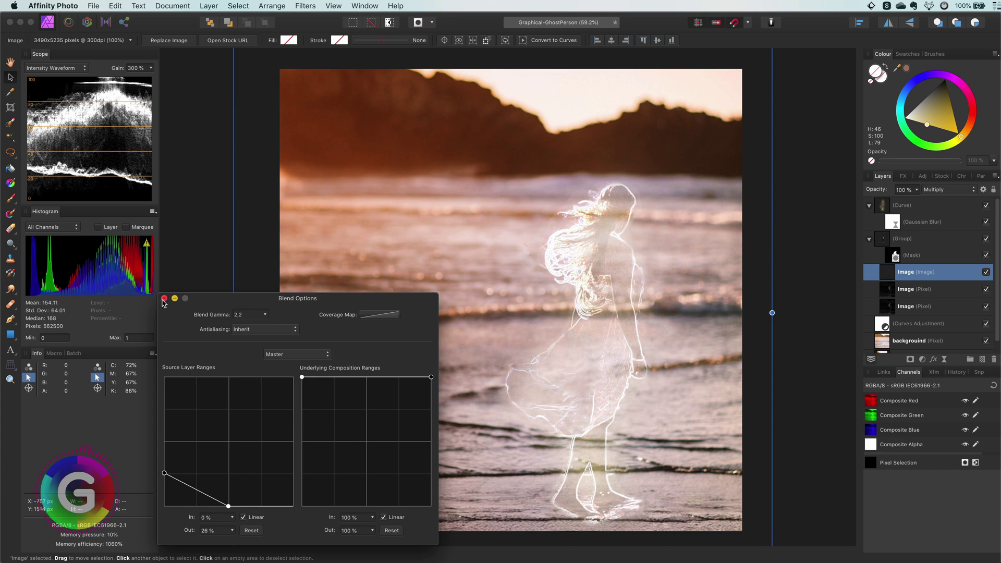
click(163, 299)
key(b)
click(884, 243)
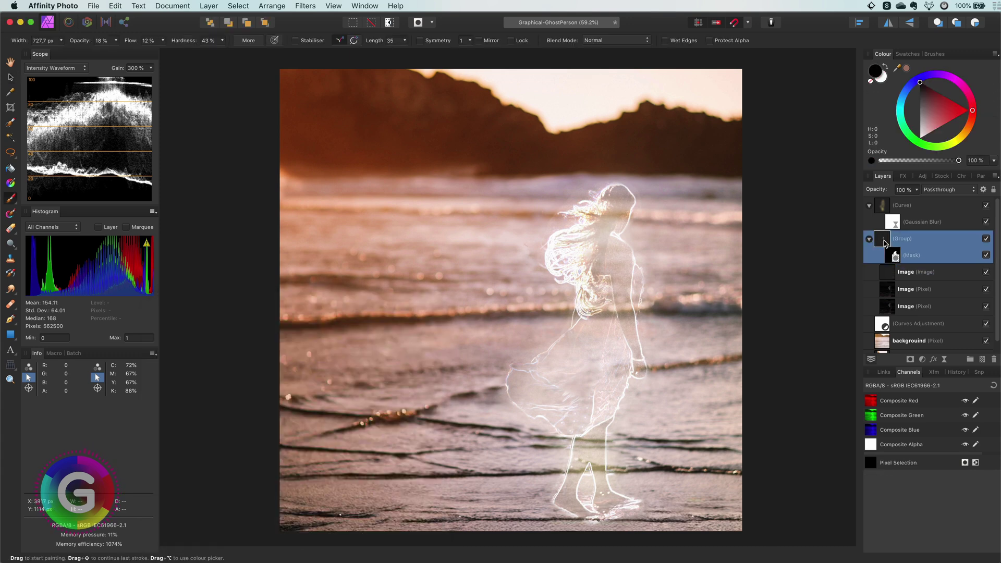
Add a Recolour adjustment inside the ghost group: orange hue ~22°, lower saturation and lightness
click(922, 359)
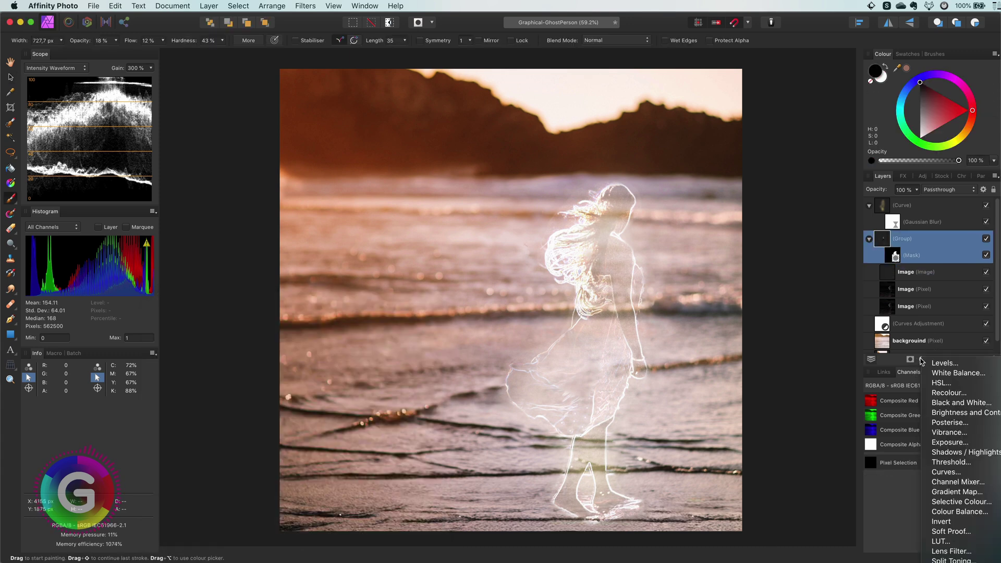
click(946, 392)
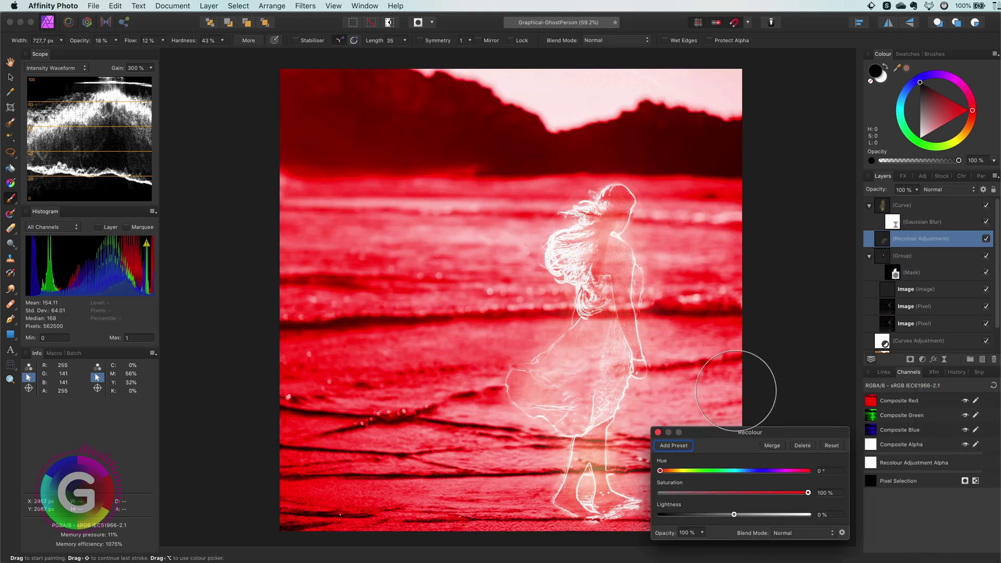
drag(884, 239, 919, 284)
mouse_move(660, 470)
mouse_down()
mouse_move(686, 471)
mouse_move(670, 472)
mouse_up()
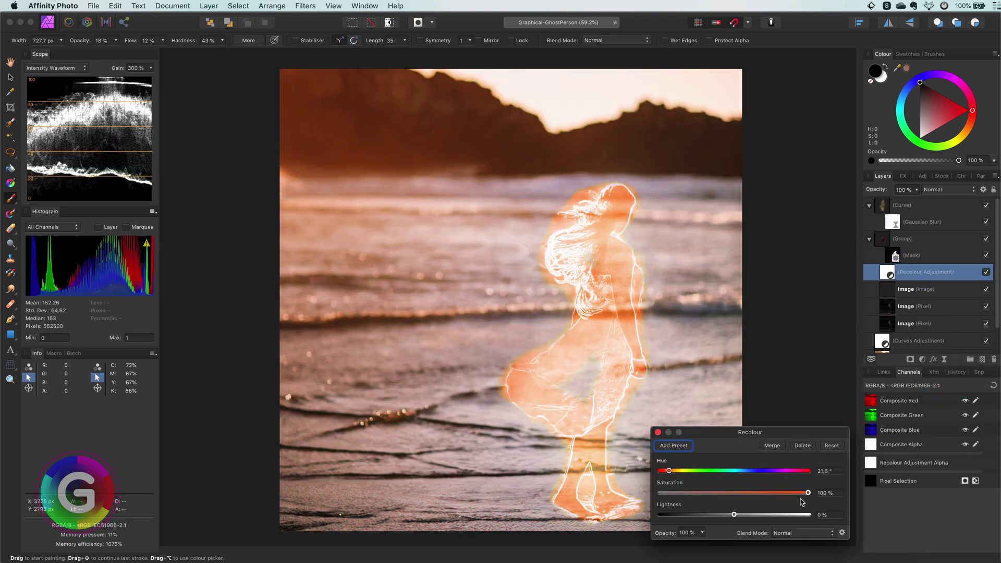
drag(808, 492, 755, 492)
drag(734, 515, 723, 514)
drag(669, 471, 671, 471)
click(658, 432)
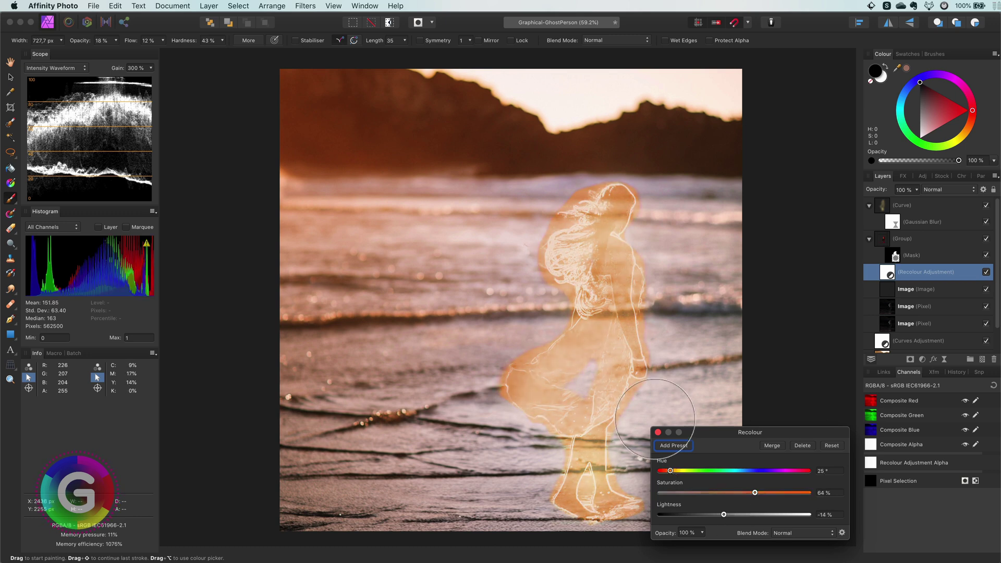
Lower the Recolour's Underlying blend range top-right node so the bright outline stays white
click(982, 190)
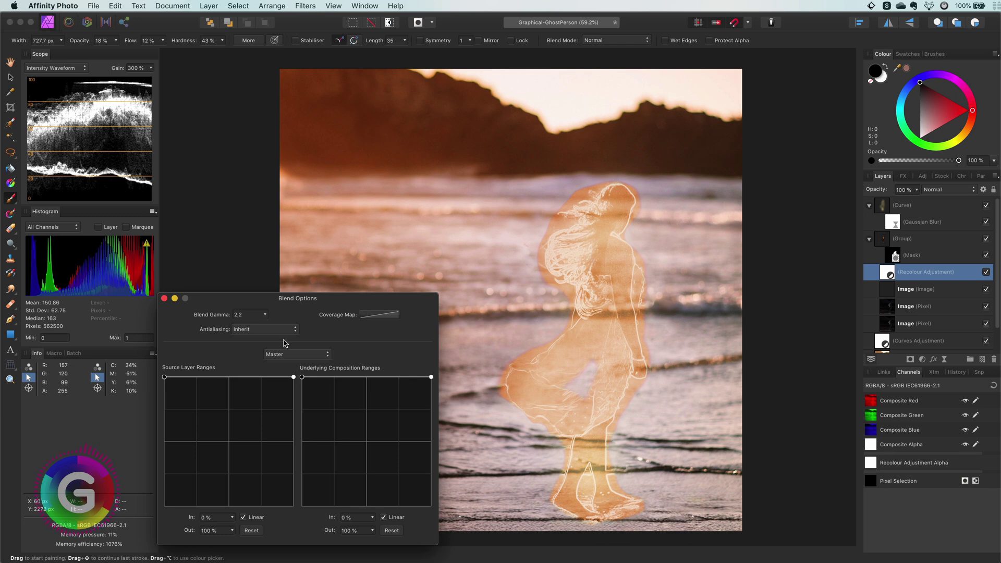
drag(431, 376, 438, 562)
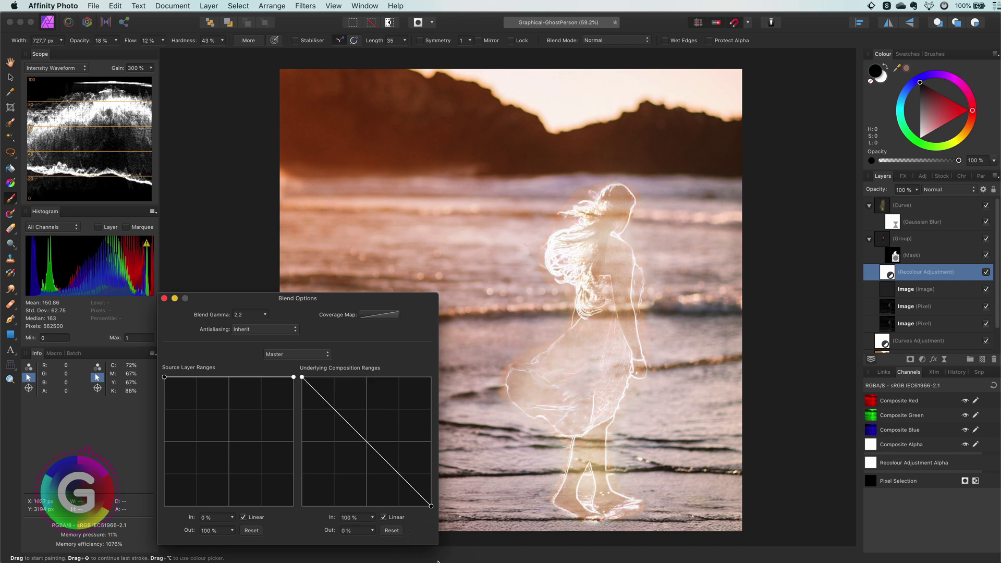
click(164, 298)
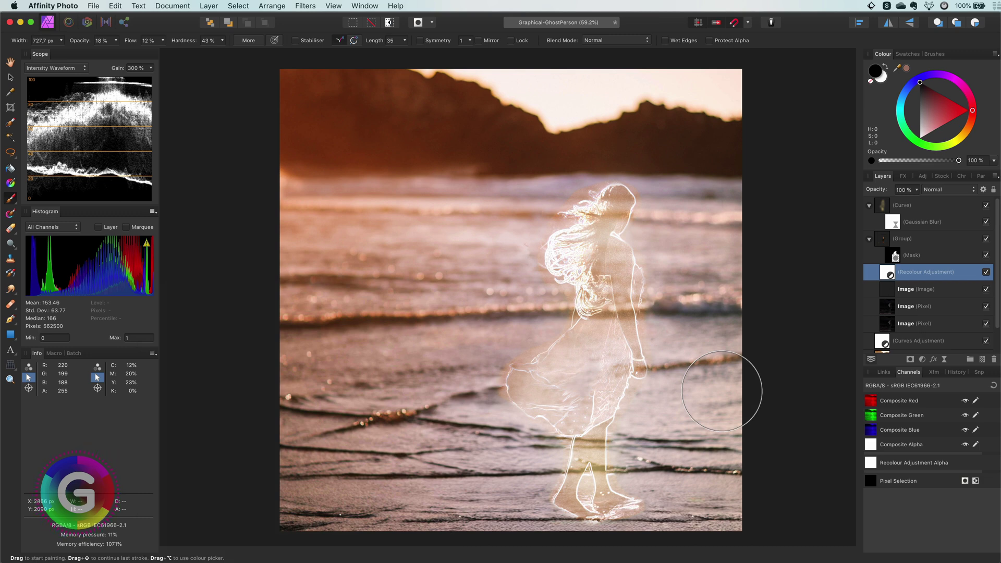